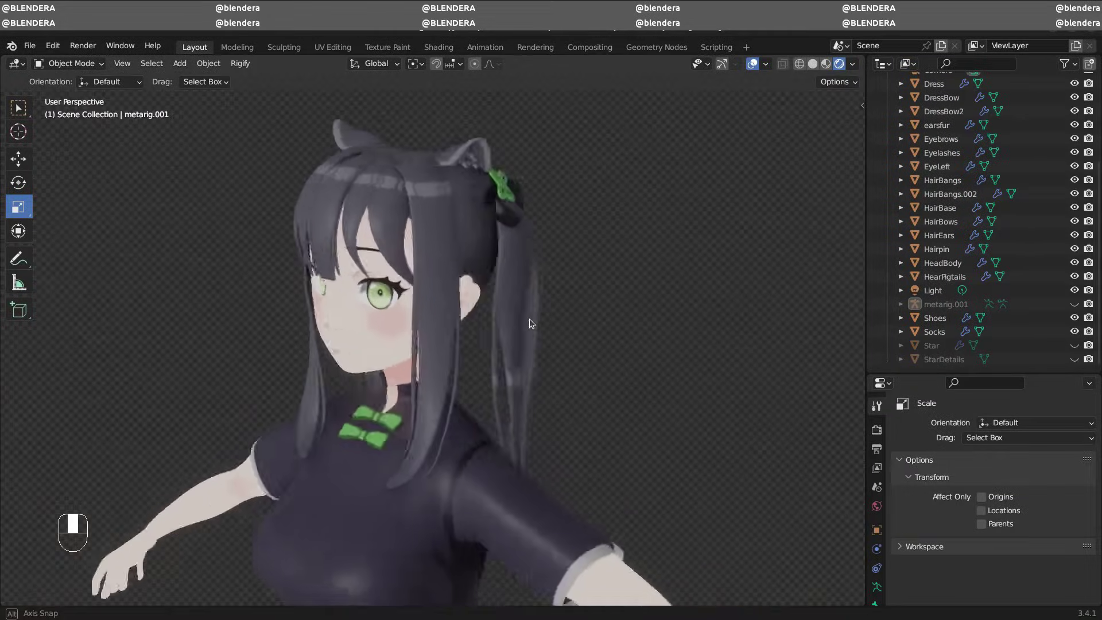
Inspect the HeadBody mesh and switch to a front orthographic view
left_click(482, 305)
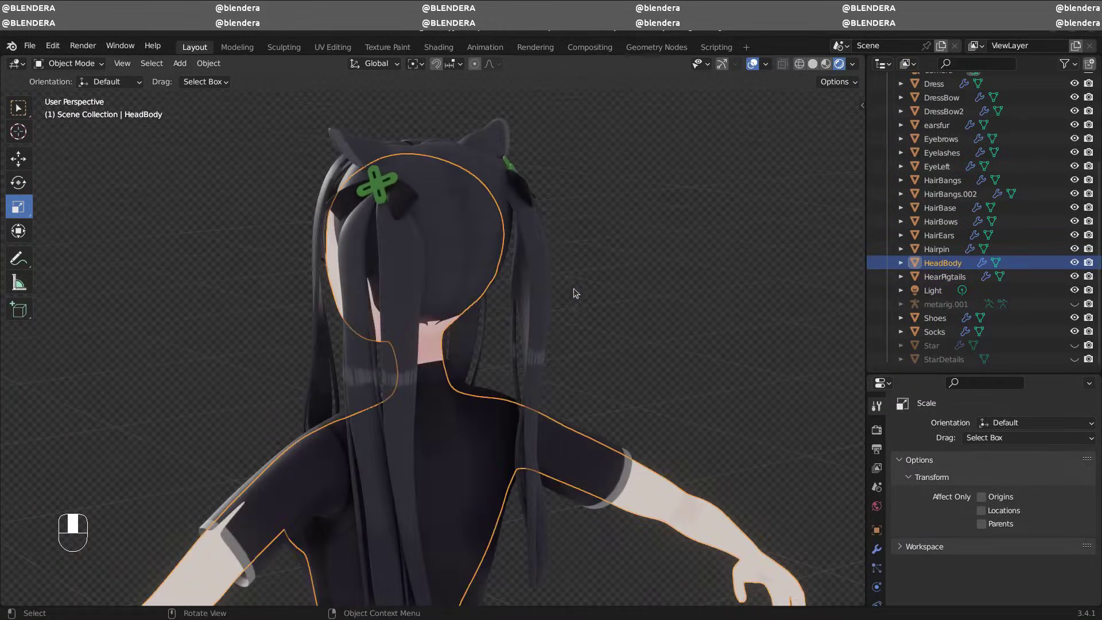
middle_click_drag(573, 288, 758, 305)
left_click(628, 302)
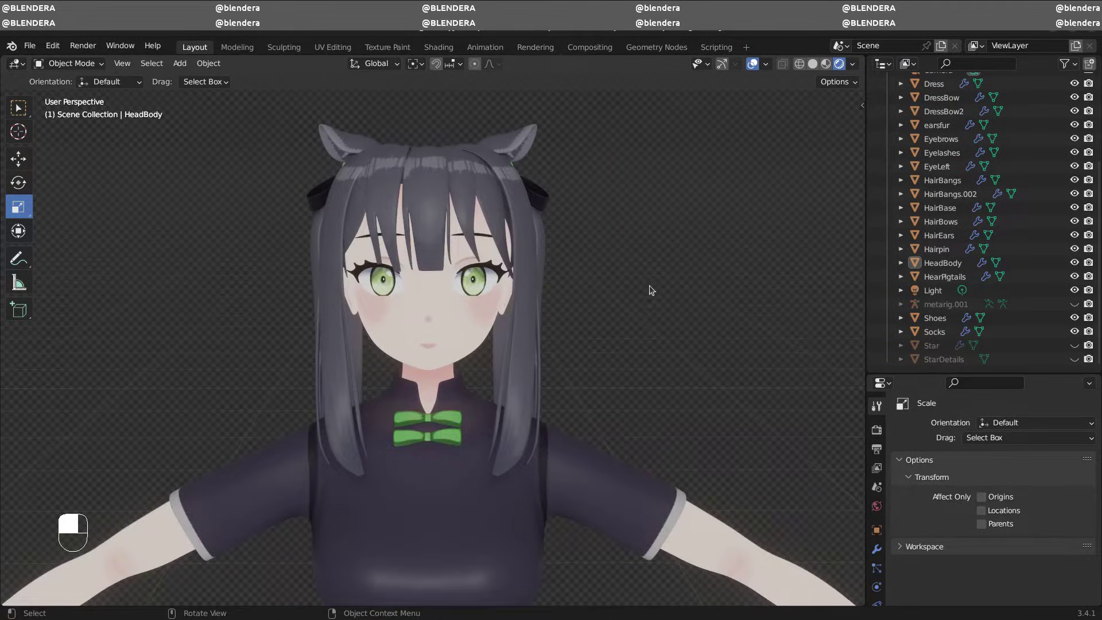
key("KP_1")
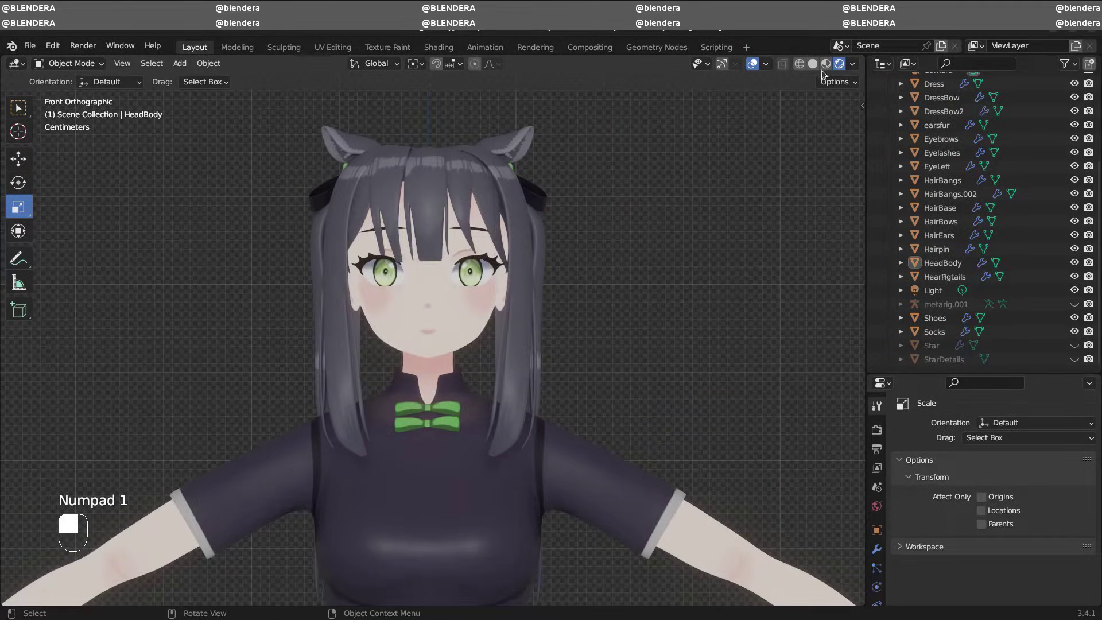
Unhide metarig.001 in the Outliner and select the armature over the character
left_click(1074, 304)
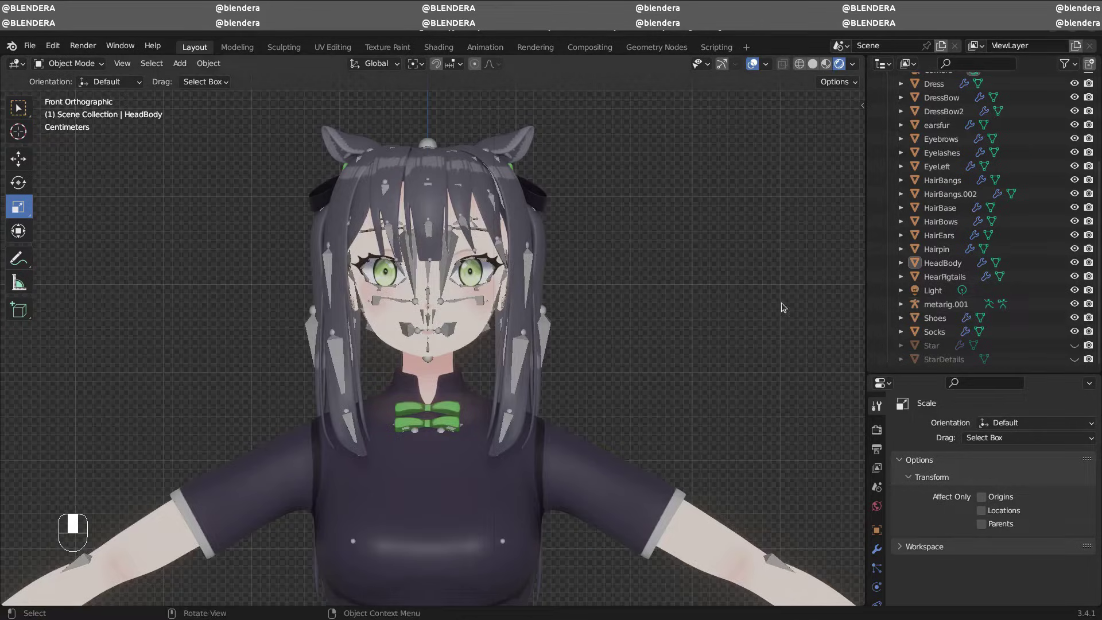
middle_click_drag(781, 302, 578, 296)
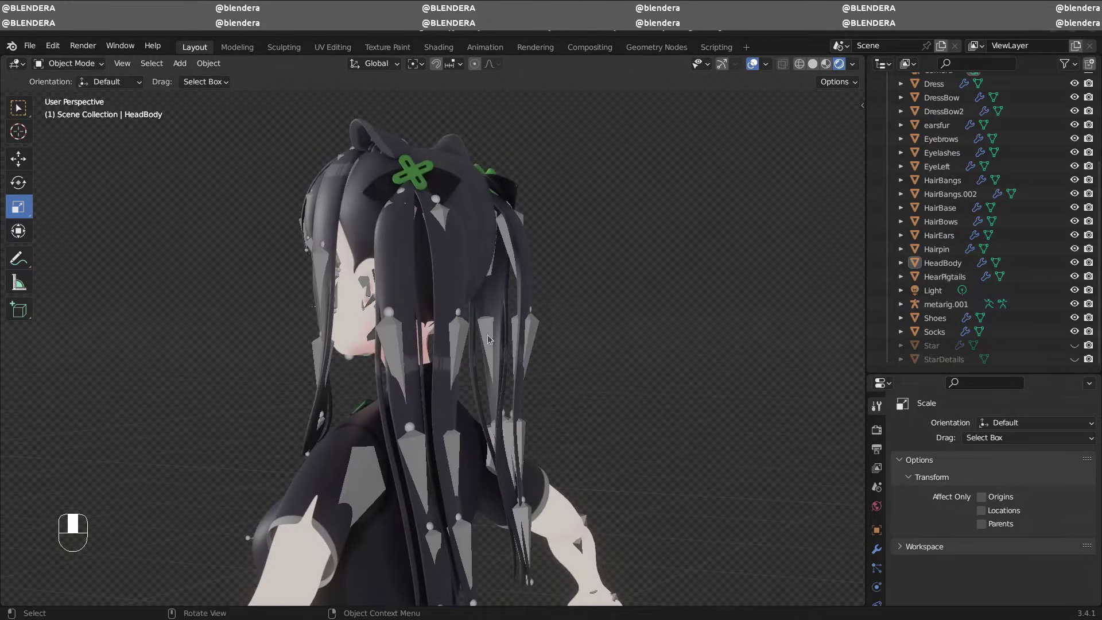
left_click(426, 310)
middle_click_drag(690, 253, 681, 281)
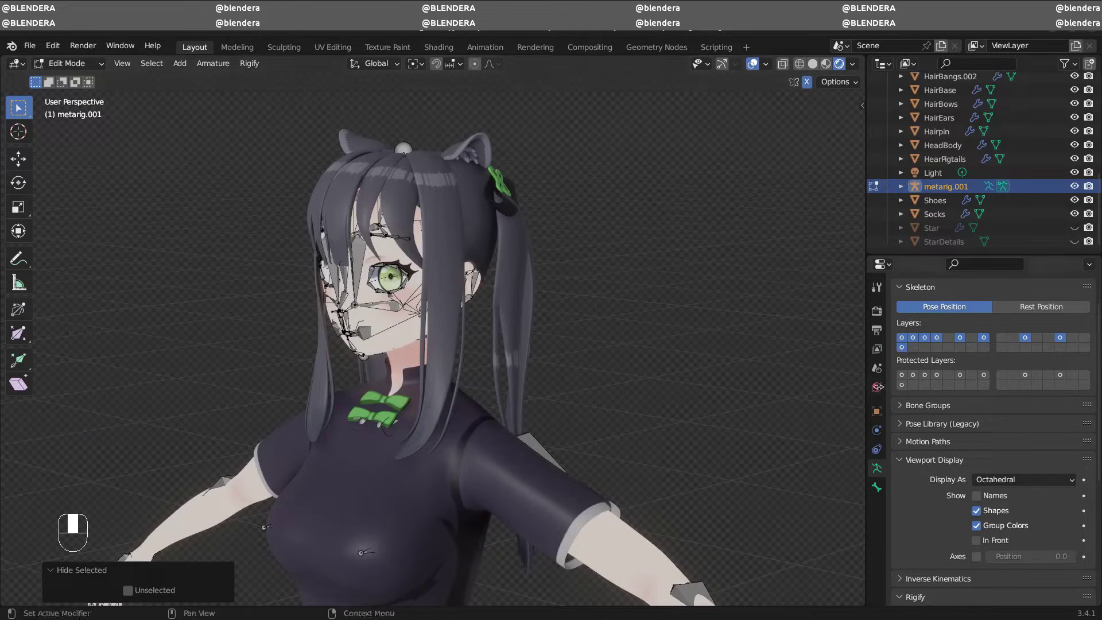
Make metarig.001 draw In Front of the mesh, then snap to the right side orthographic view
left_click(402, 148)
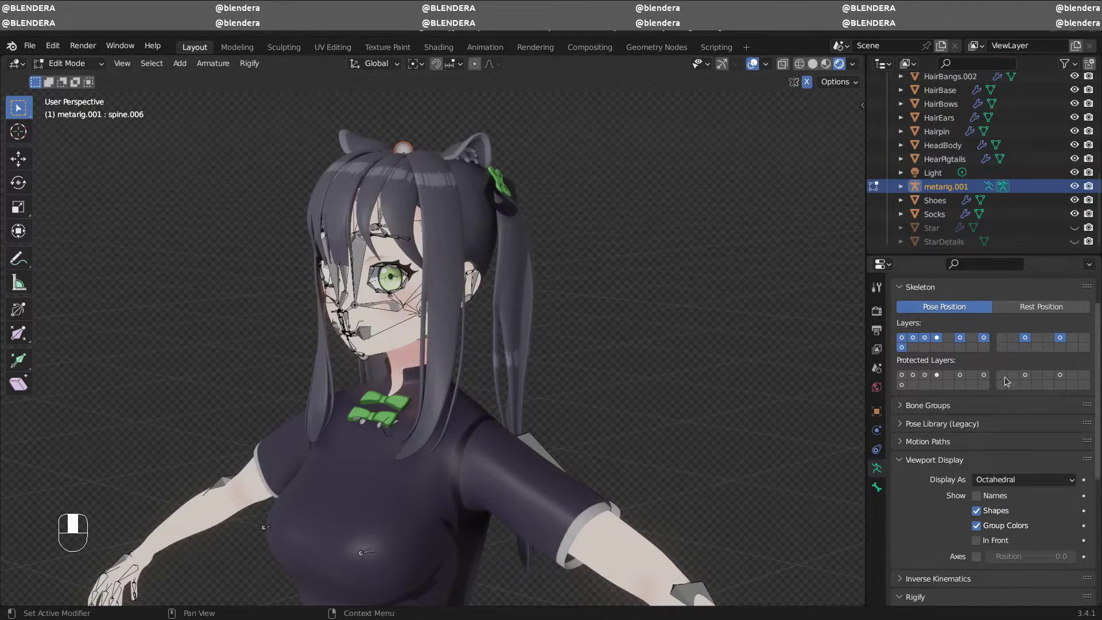
left_click(881, 408)
scroll(989, 466, "down", 6)
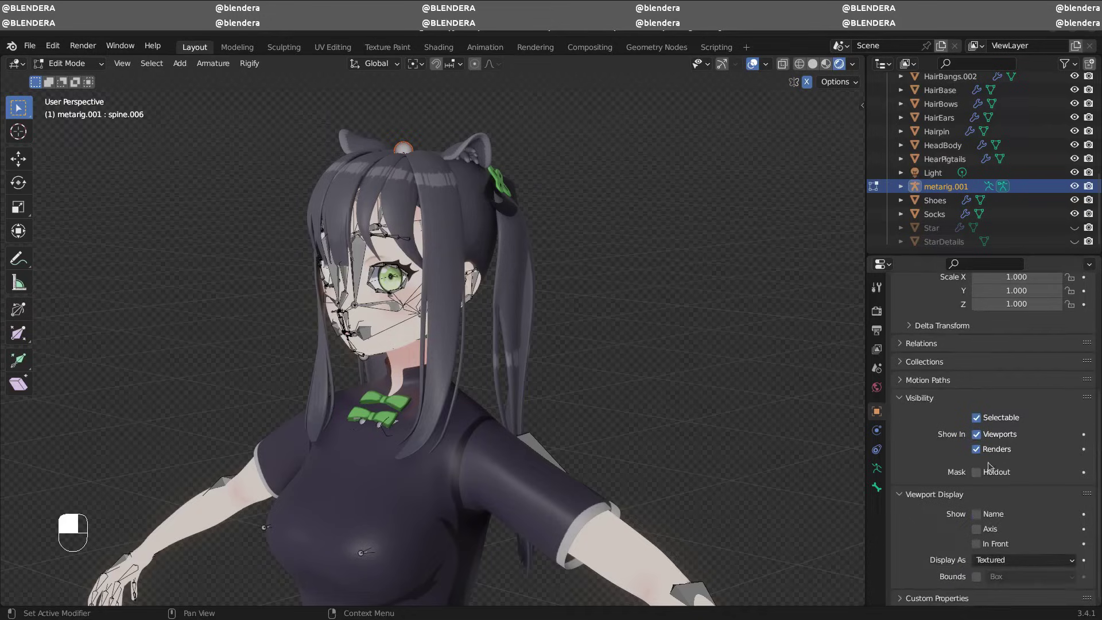
left_click(976, 544)
mouse_move(791, 415)
middle_mouse_down()
mouse_move(679, 355)
mouse_move(607, 354)
mouse_move(640, 351)
middle_mouse_up()
middle_click_drag(617, 278, 632, 301)
key("KP_6")
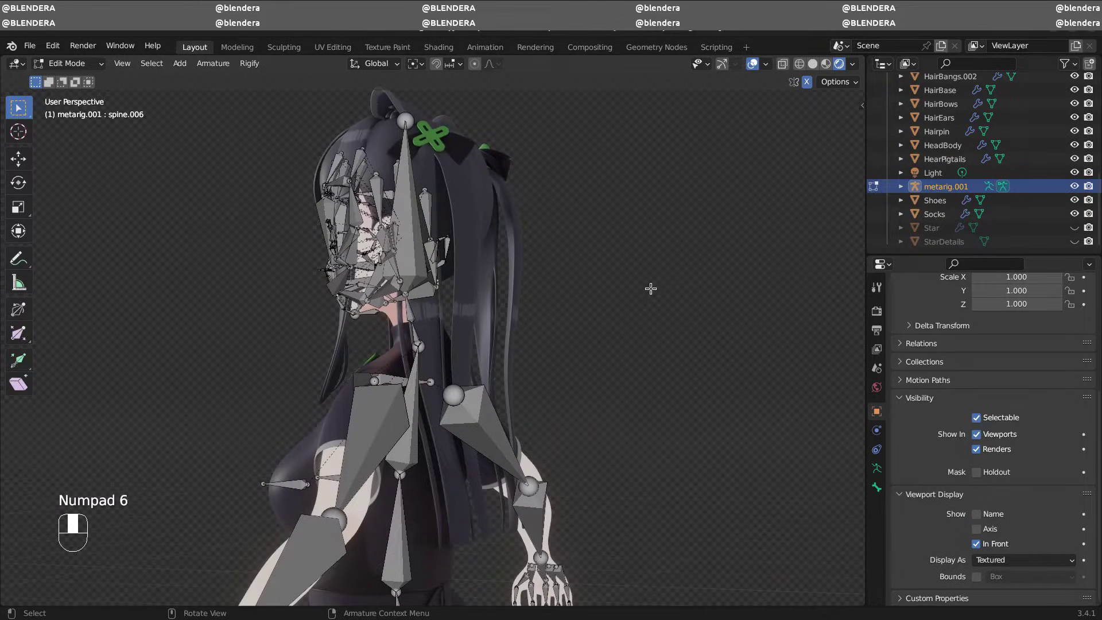
key("KP_3")
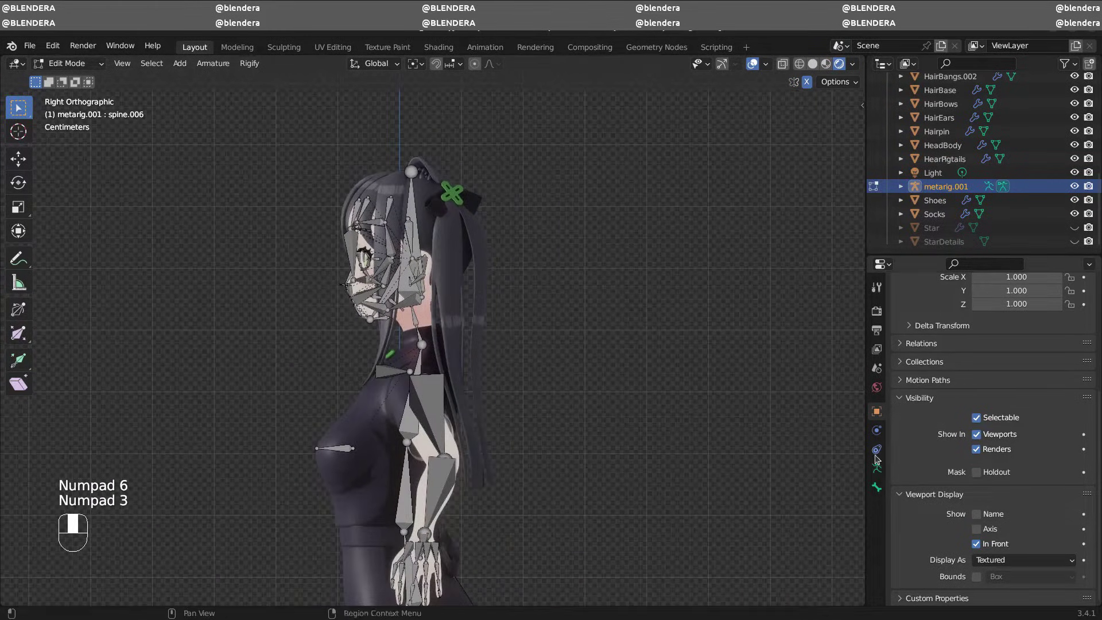
Pick the spines.basic_tail sample from Rigify's Samples list in Armature Data
left_click(877, 469)
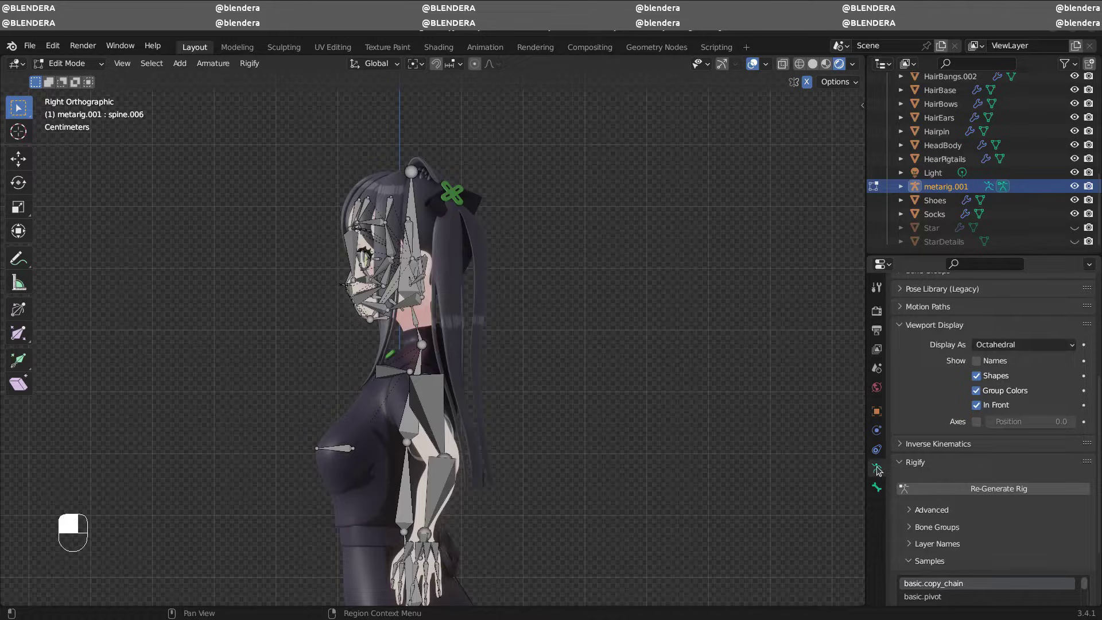
left_click_drag(1101, 439, 1089, 552)
left_click(931, 535)
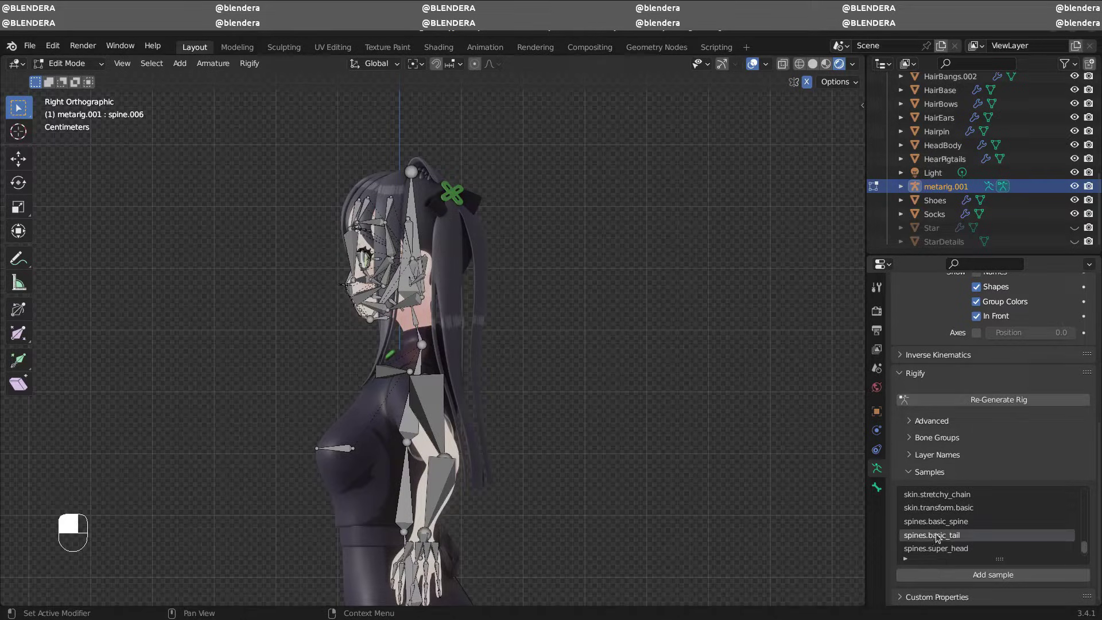
Add the basic tail bone chain, then move and rotate it up behind the head along the pigtail
left_click(993, 574)
scroll(640, 492, "down", 1)
scroll(639, 492, "down", 1)
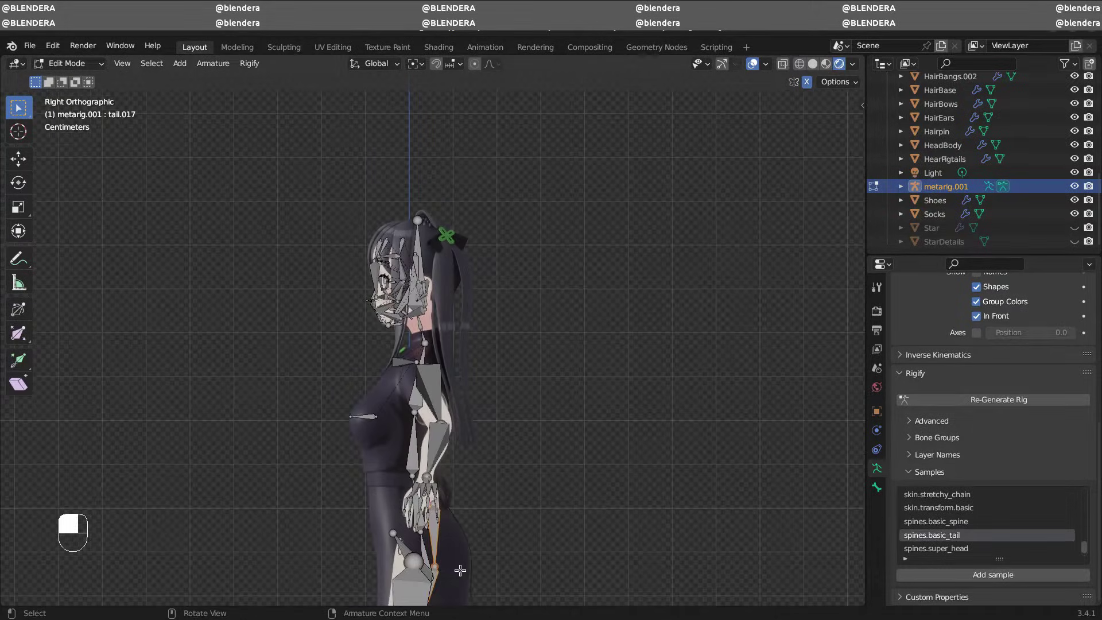
key("g")
left_click(505, 315)
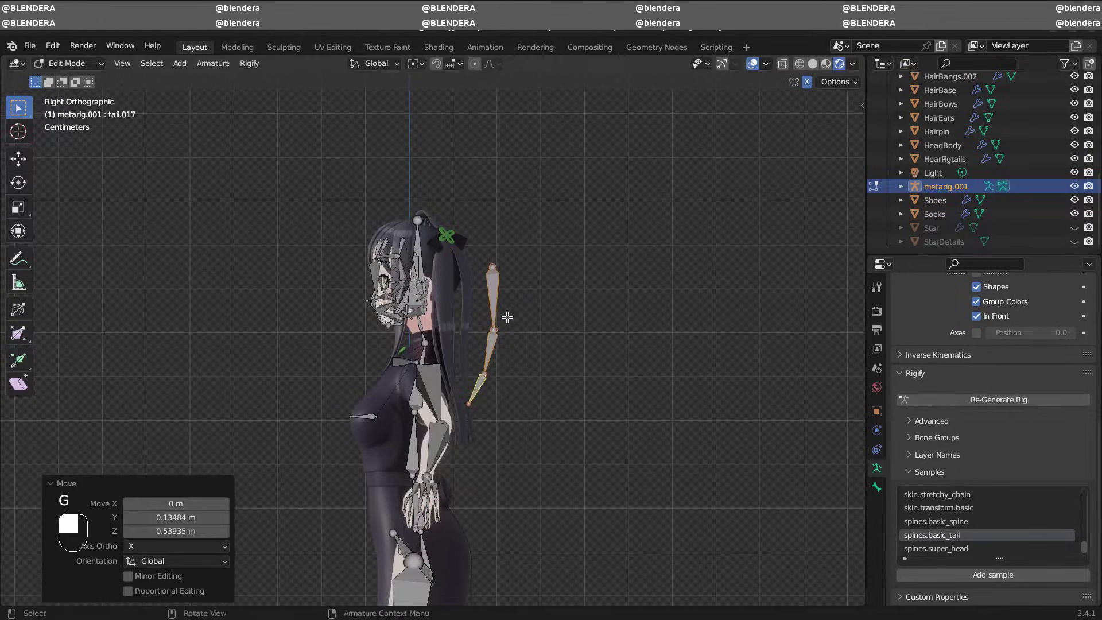
scroll(596, 233, "up", 3)
key("g")
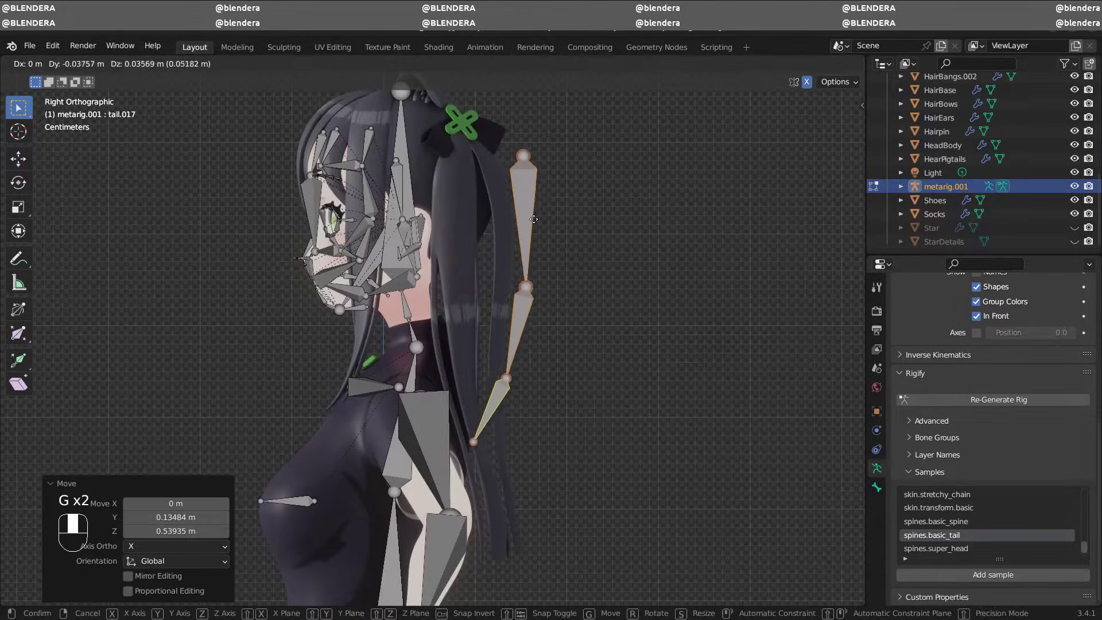
left_click(515, 207)
key("r")
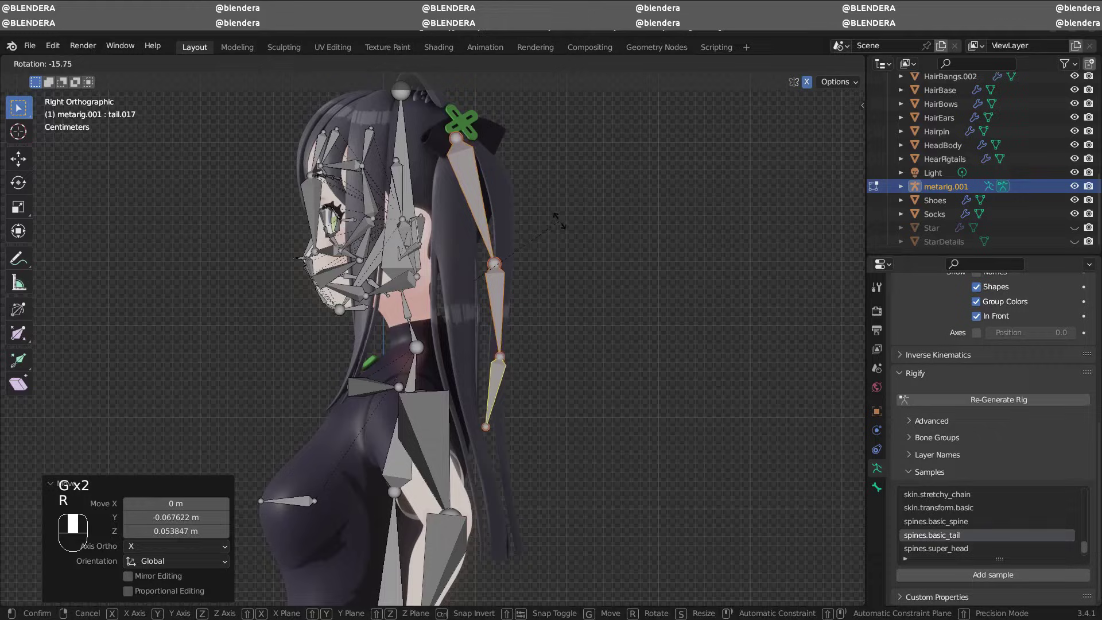
left_click(553, 223)
key("g")
left_click(578, 239)
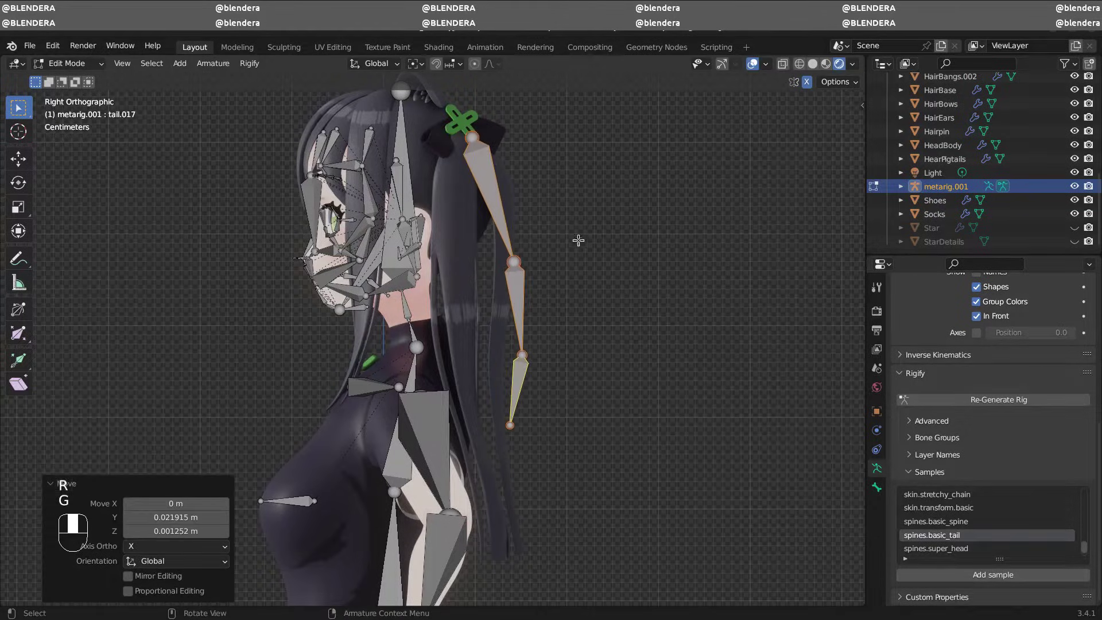
middle_click_drag(578, 238, 603, 278)
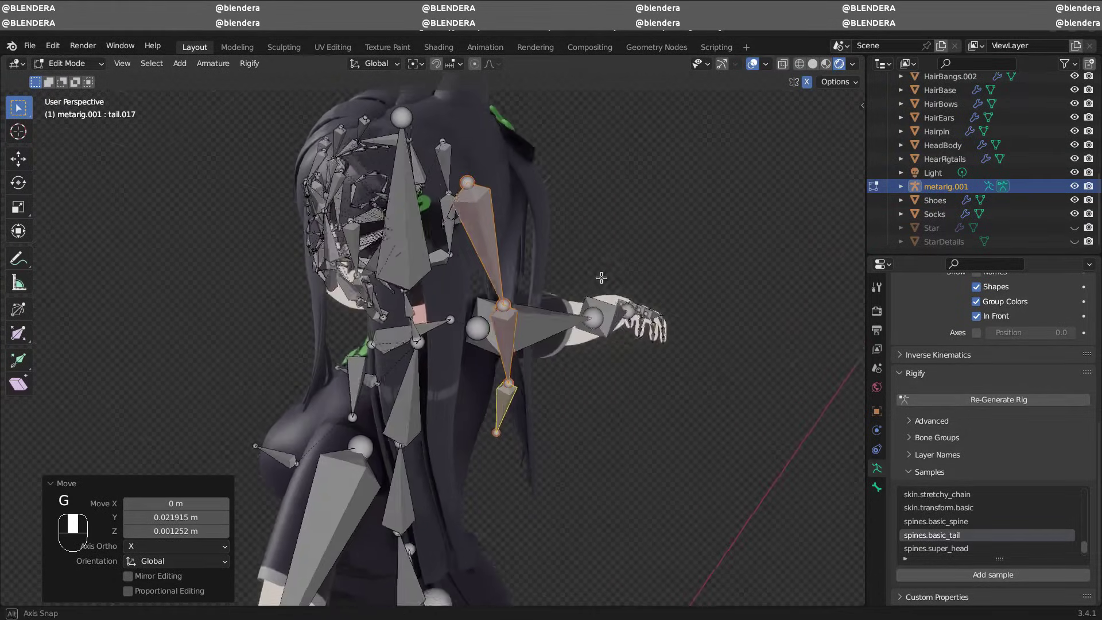
From the top view, shift and angle the tail chain sideways onto the pigtail
key("KP_7")
key("g")
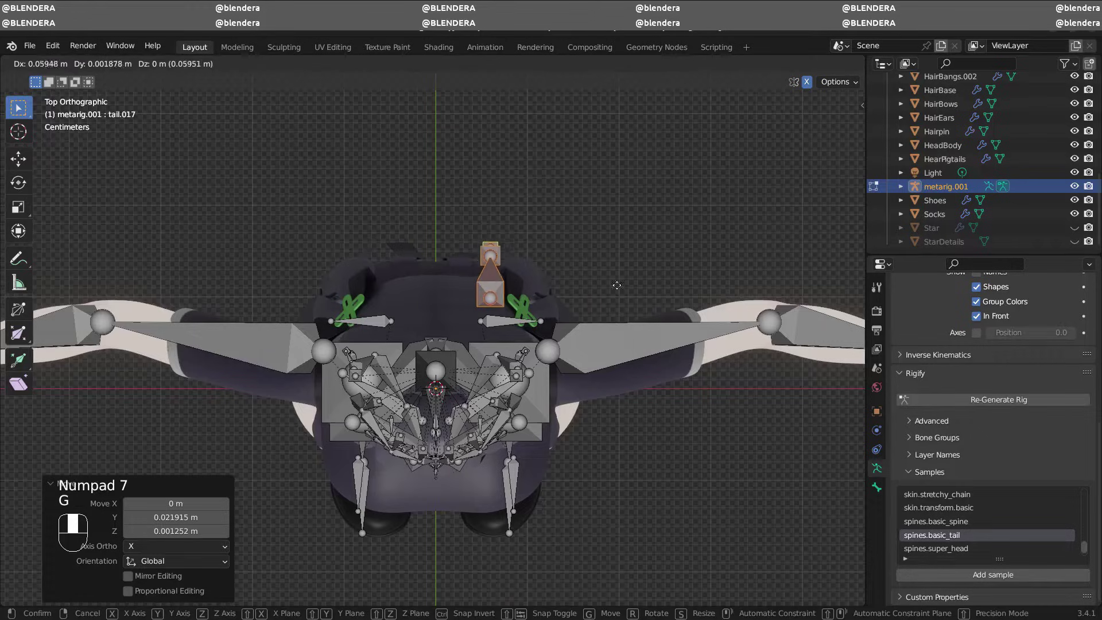
key("r")
left_click(654, 299)
middle_click_drag(654, 298, 556, 212)
key("KP_3")
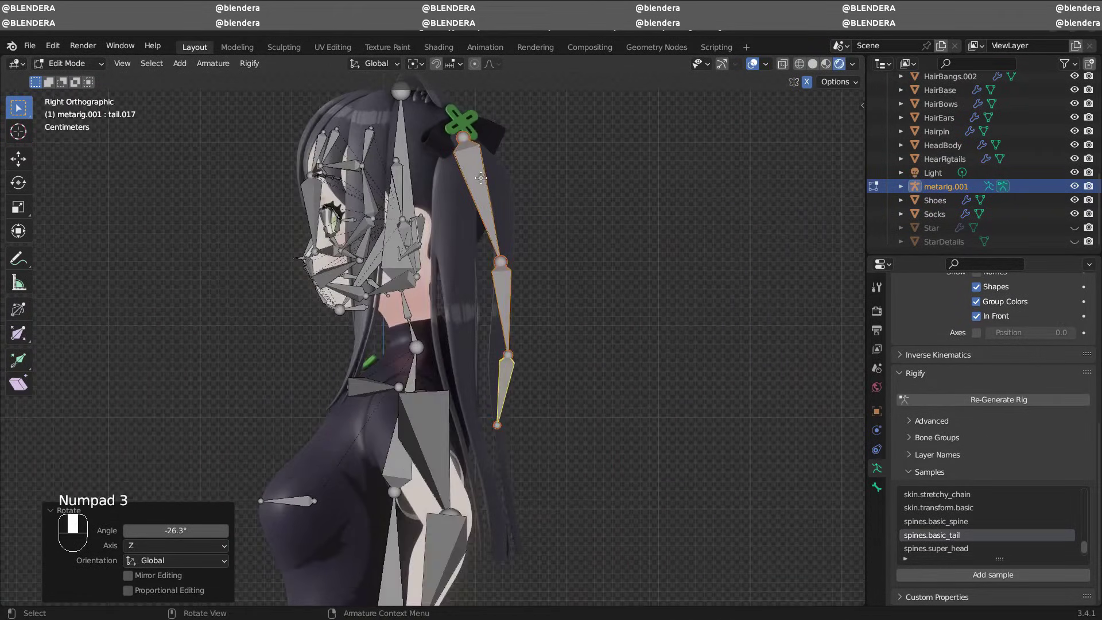
Reposition the upper tail.015 bone and its lower joint along the pigtail
left_click(491, 188)
key("g")
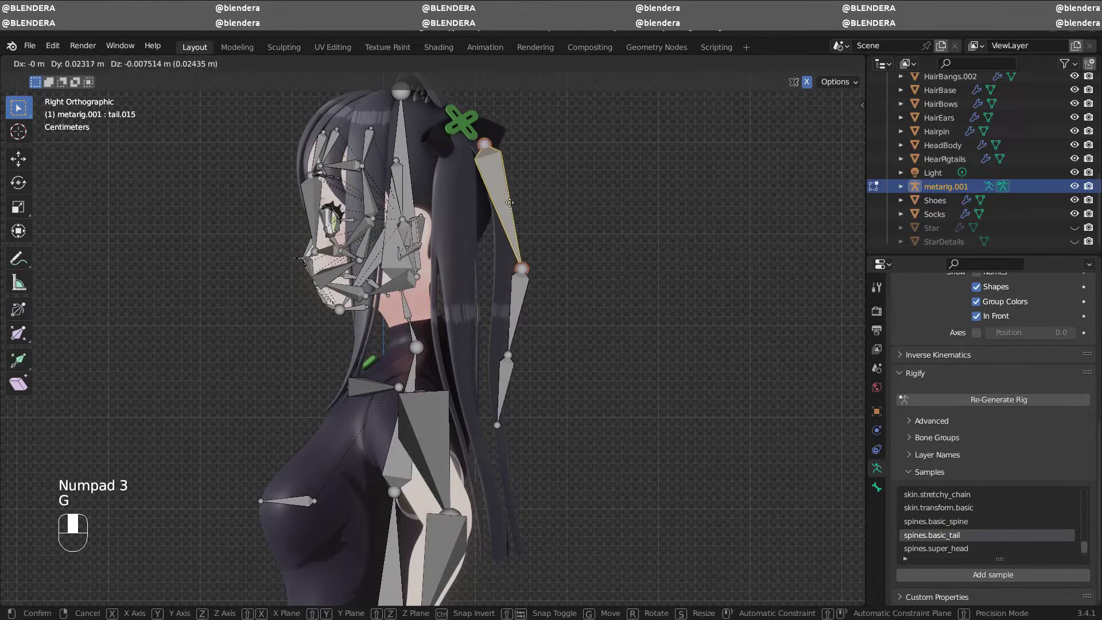
left_click(511, 196)
key("g")
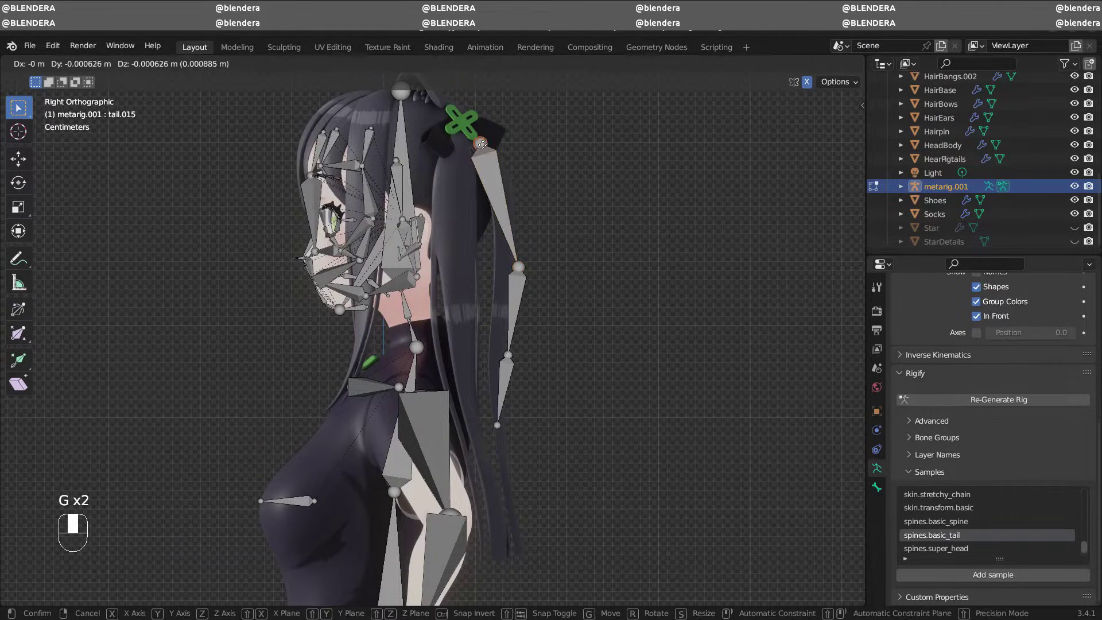
left_click(481, 149)
left_click(519, 261)
key("g")
left_click(514, 270)
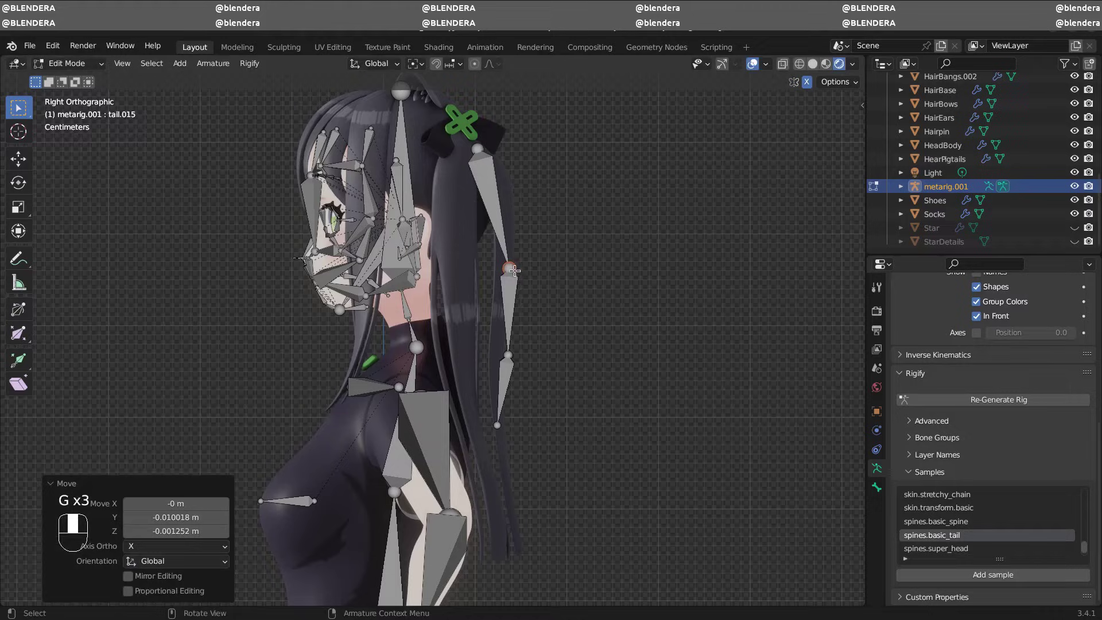
Pull the chain's tip down to the pigtail's end and adjust the middle and top joints
left_click(508, 354)
key("g")
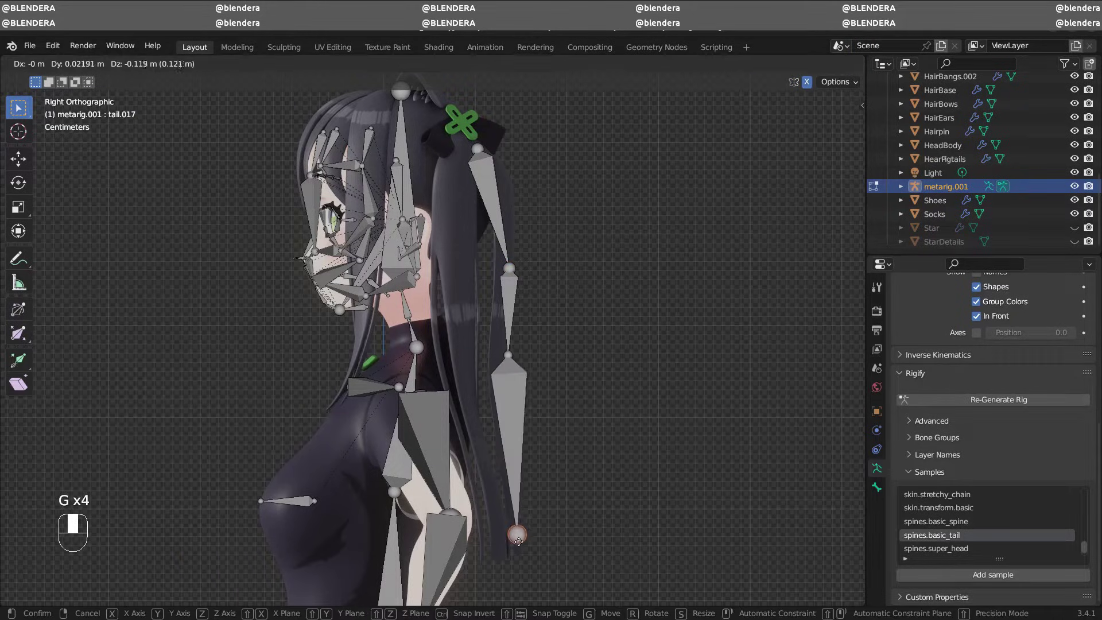
left_click(516, 516)
left_click(509, 354)
key("g")
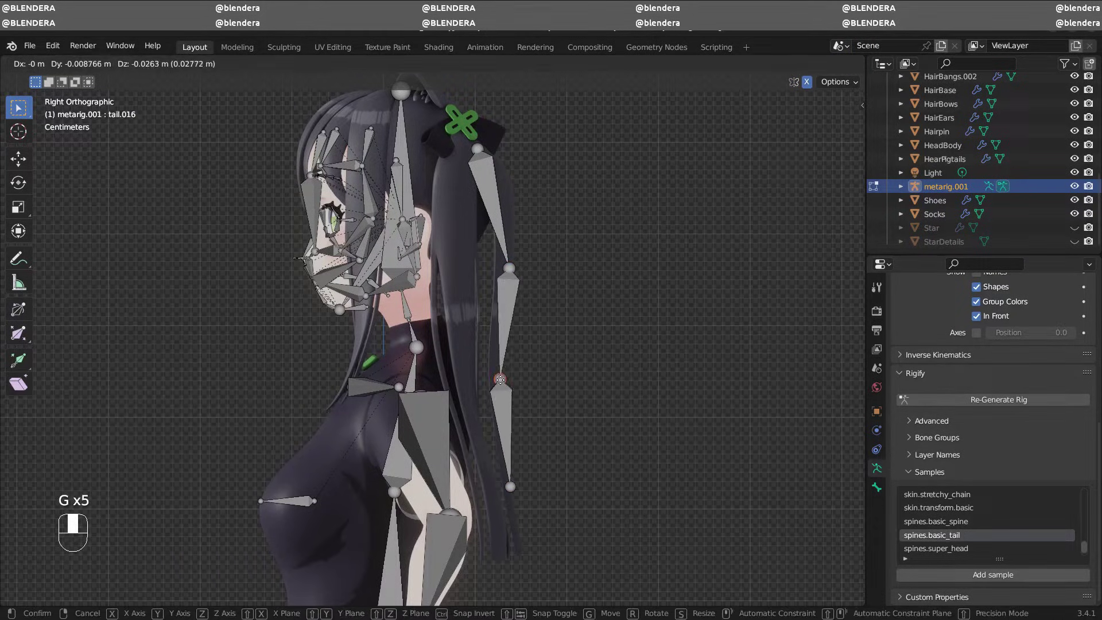
left_click(501, 379)
left_click(509, 268)
key("g")
left_click(510, 270)
middle_click_drag(511, 269, 737, 234)
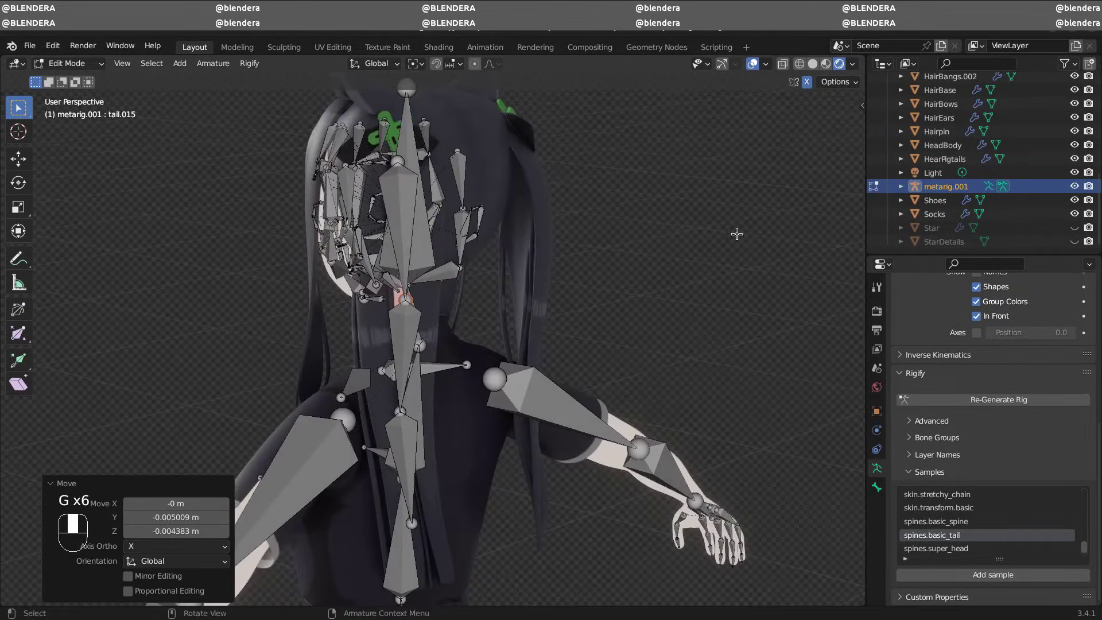
Turn off In Front for the armature and reposition the top hair joint inside the pigtail
left_click(876, 411)
left_click(976, 542)
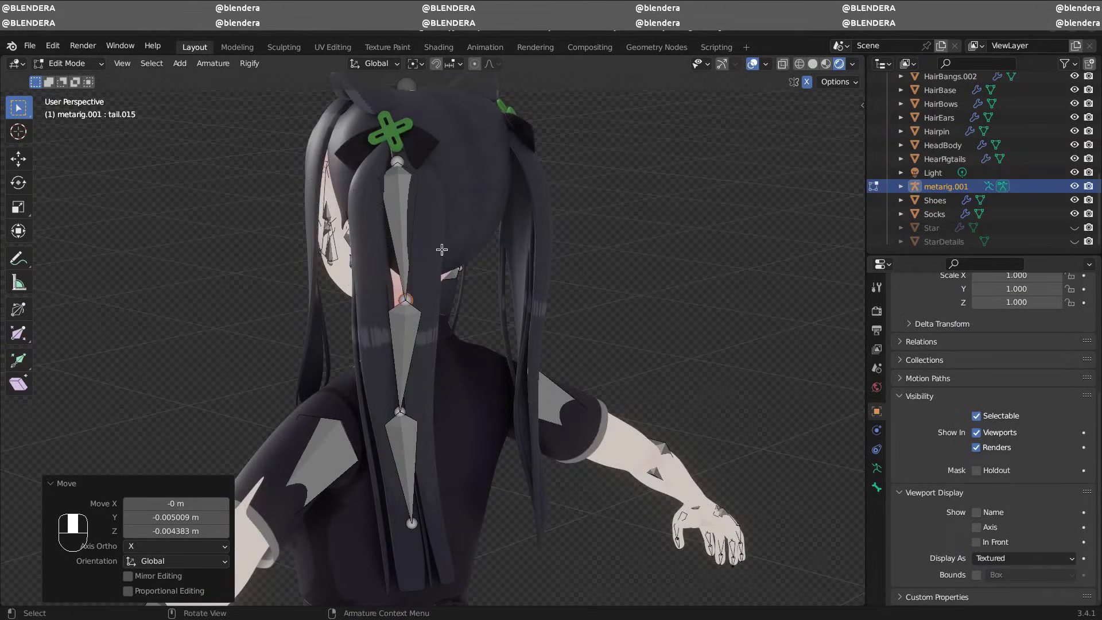
key("g")
left_click(413, 276)
mouse_move(413, 276)
middle_mouse_down()
mouse_move(382, 201)
mouse_move(507, 182)
mouse_move(500, 172)
mouse_move(454, 325)
mouse_move(396, 281)
middle_mouse_up()
key("g")
left_click(384, 167)
key("g")
left_click(488, 166)
key("g")
left_click(394, 285)
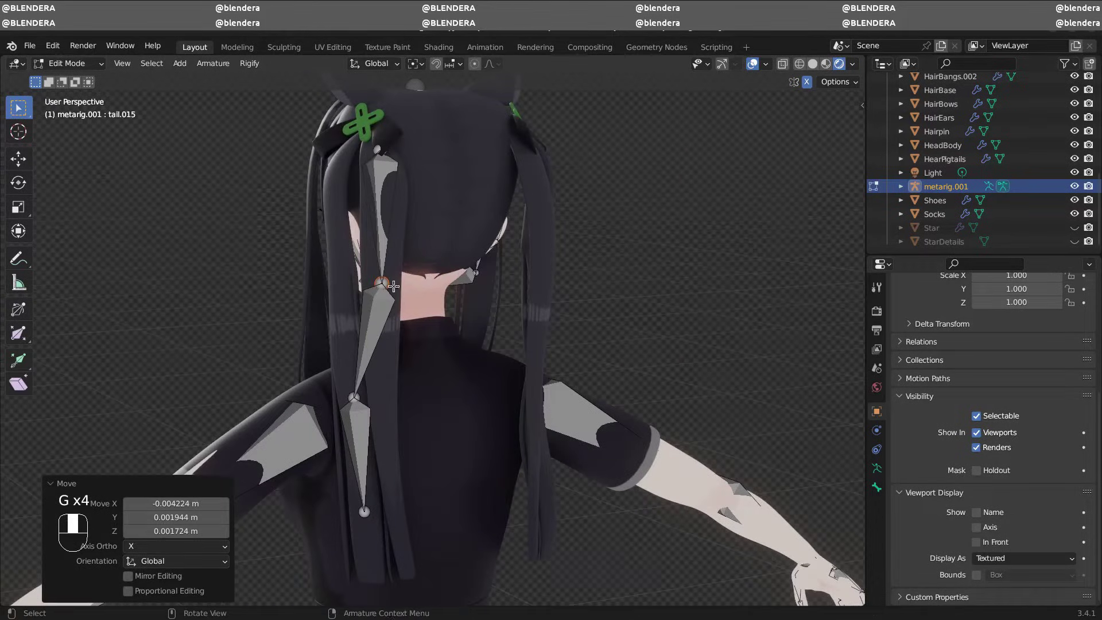
Move the hair chain's middle joint and bottom tip into the pigtail, checking from the side
left_click(355, 396)
key("g")
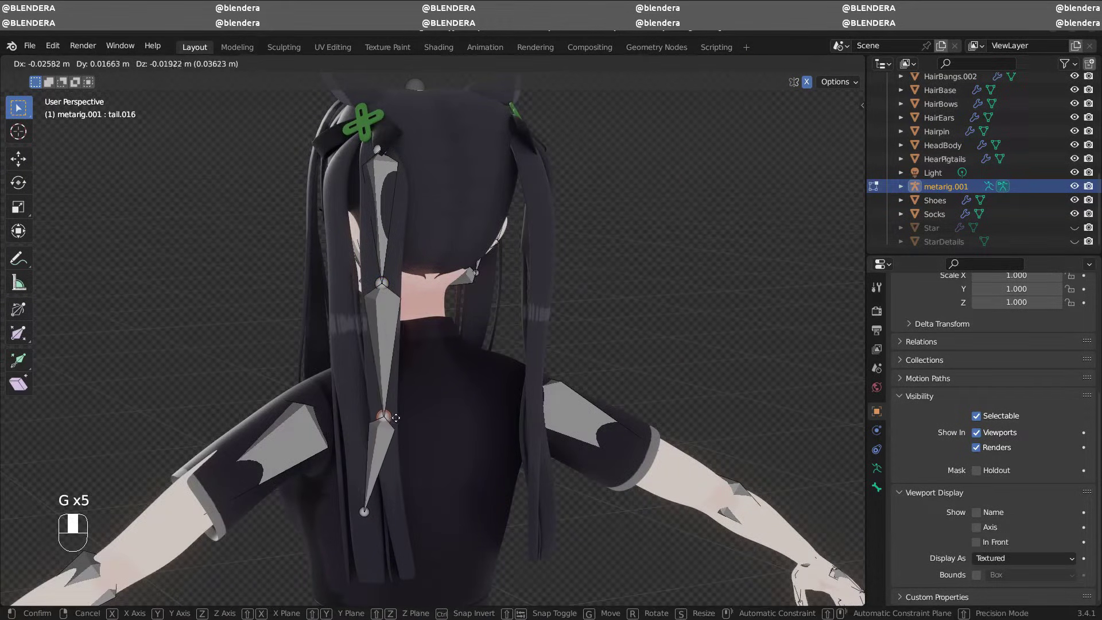
left_click(396, 414)
left_click(370, 514)
key("g")
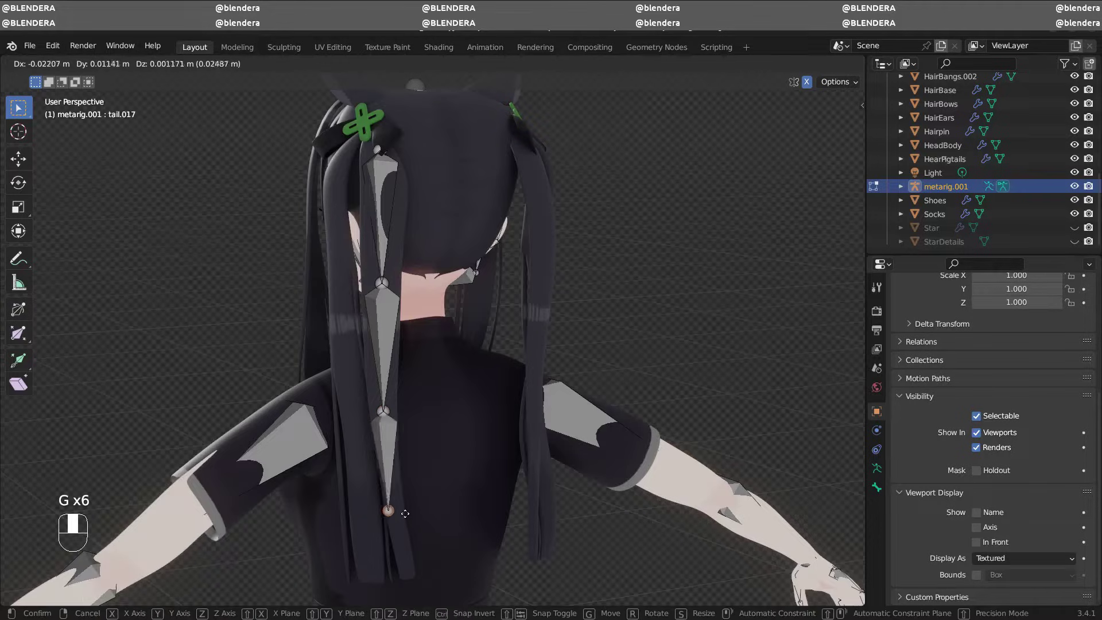
left_click(414, 580)
middle_click_drag(414, 580, 446, 524)
key("g")
left_click(544, 549)
key("g")
left_click(566, 558)
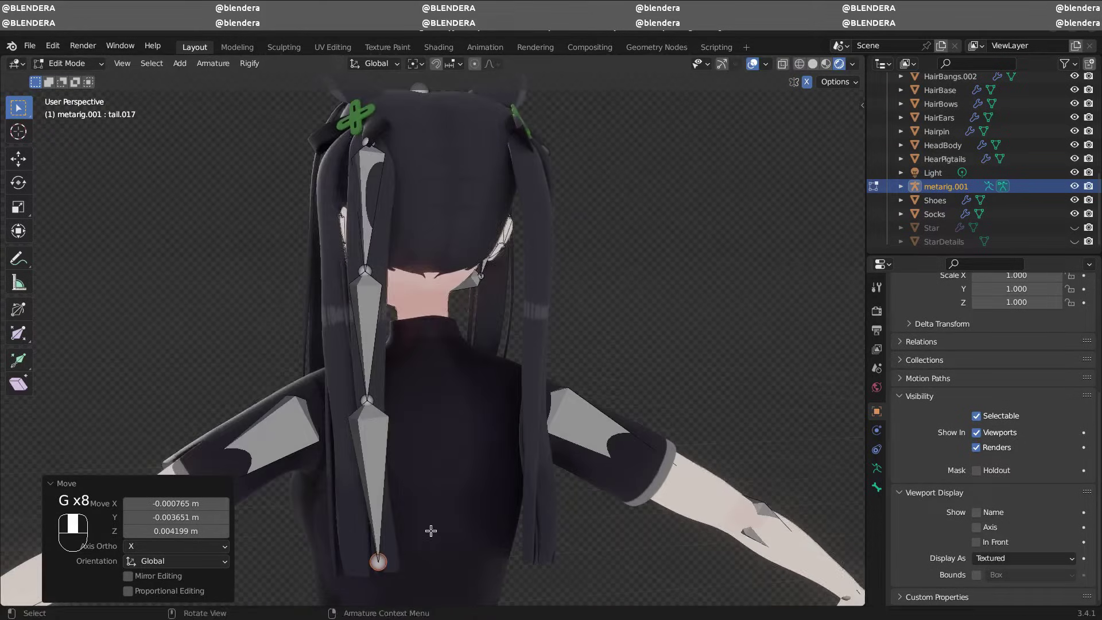
key("g")
left_click(455, 532)
Lower the lower-middle and upper joints further into the pigtail, checking from the left side
left_click(368, 406)
key("g")
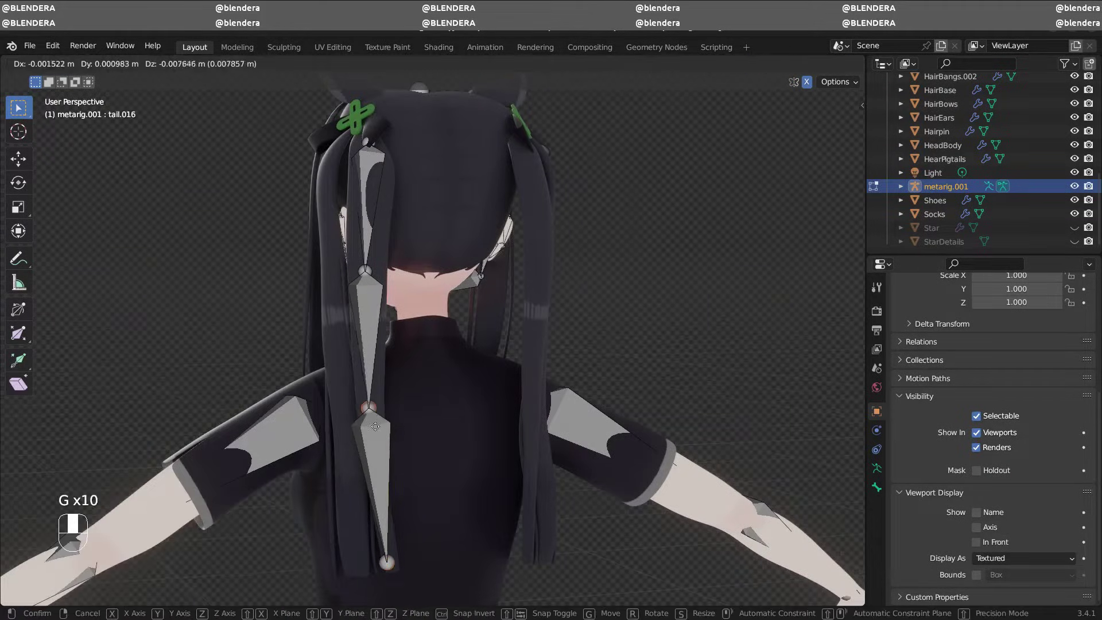
left_click(373, 434)
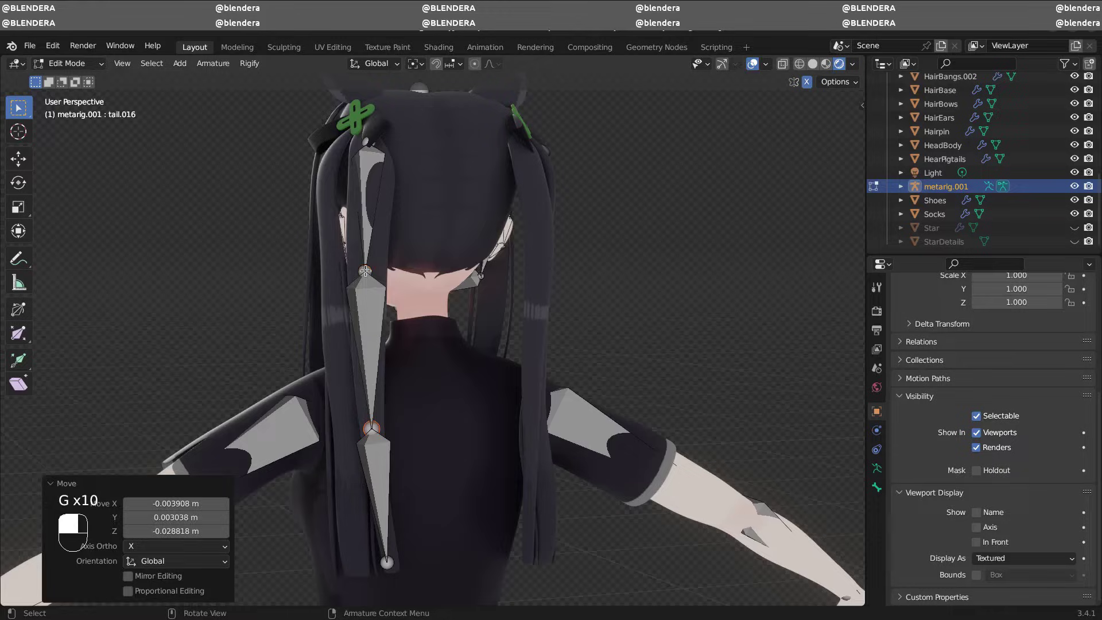
left_click(365, 271)
key("g")
left_click(367, 291)
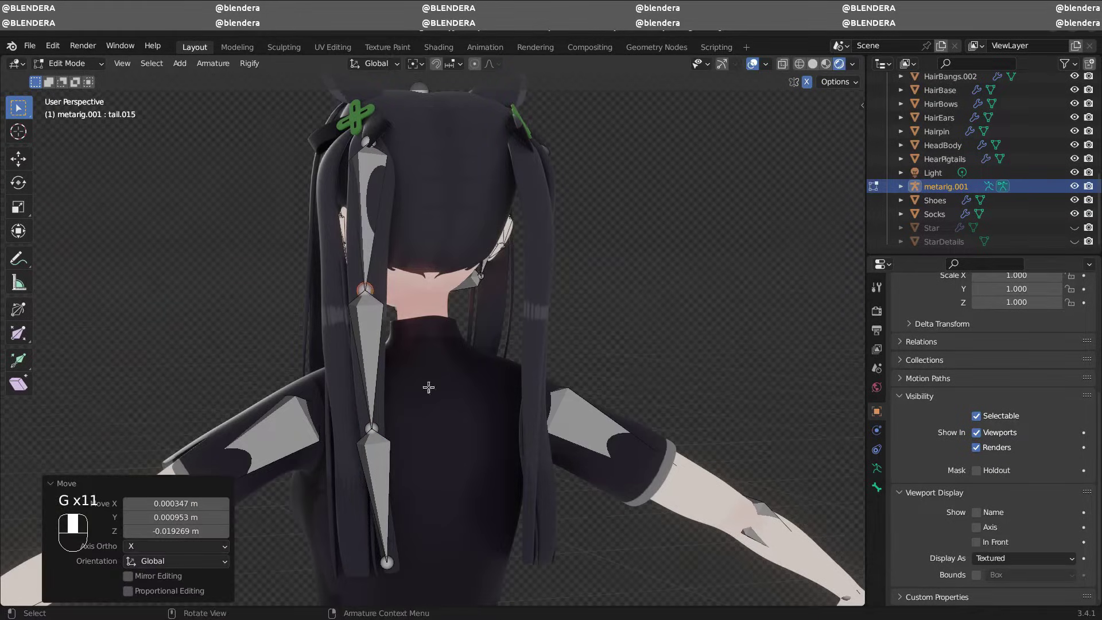
middle_click_drag(429, 387, 570, 381)
key("g")
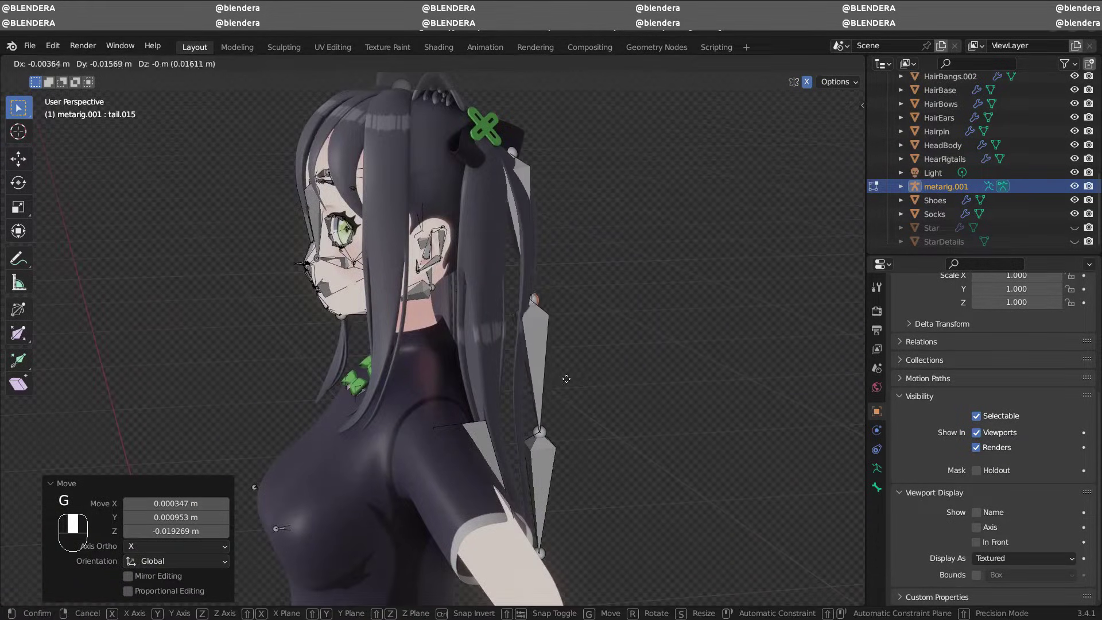
left_click(543, 422)
left_click(540, 429)
key("g")
left_click(593, 420)
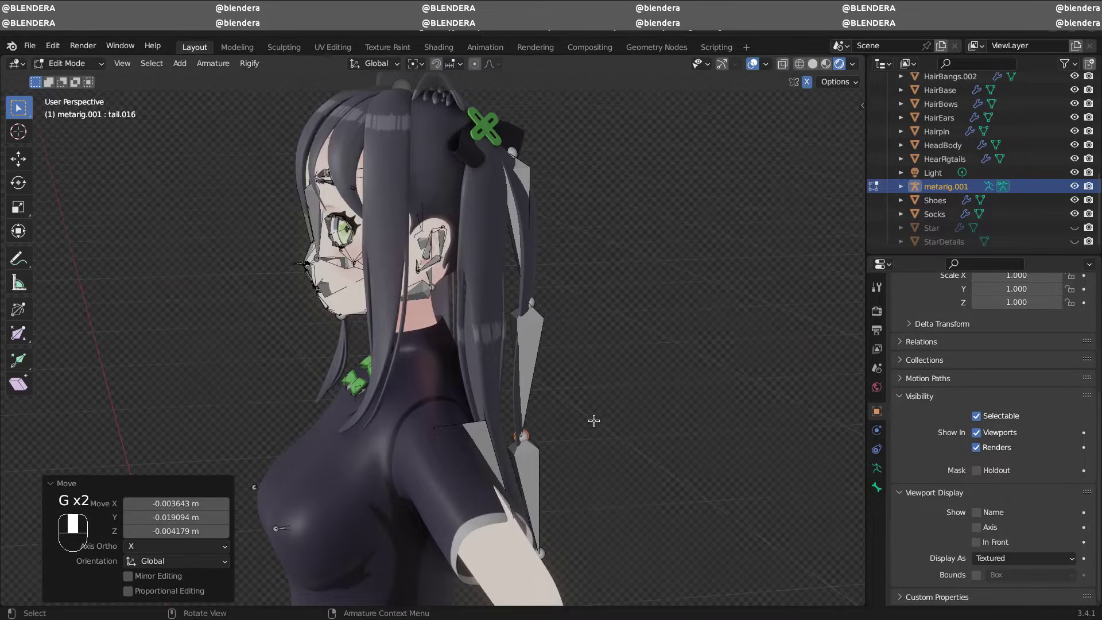
Adjust the bottom tip from a rear-left view and select the top hair bone
middle_click_drag(594, 421, 532, 390)
left_click(488, 539)
key("g")
left_click(552, 540)
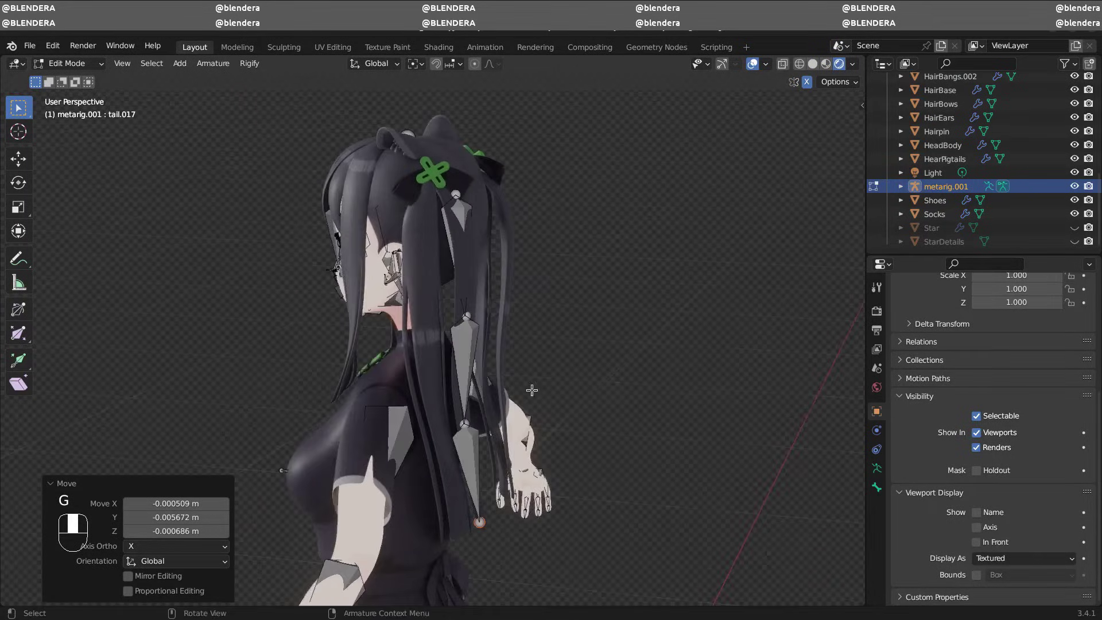
left_click(461, 219)
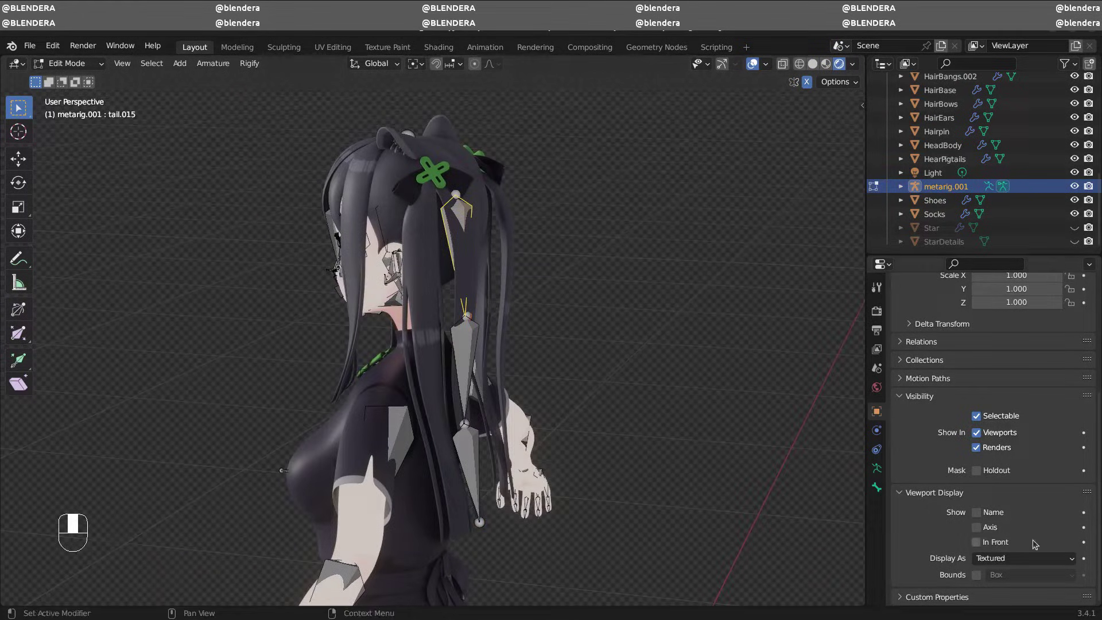
Re-enable In Front, set tail.015's Parent to spine.006 in Relations, and verify the link
middle_click_drag(506, 215, 535, 238)
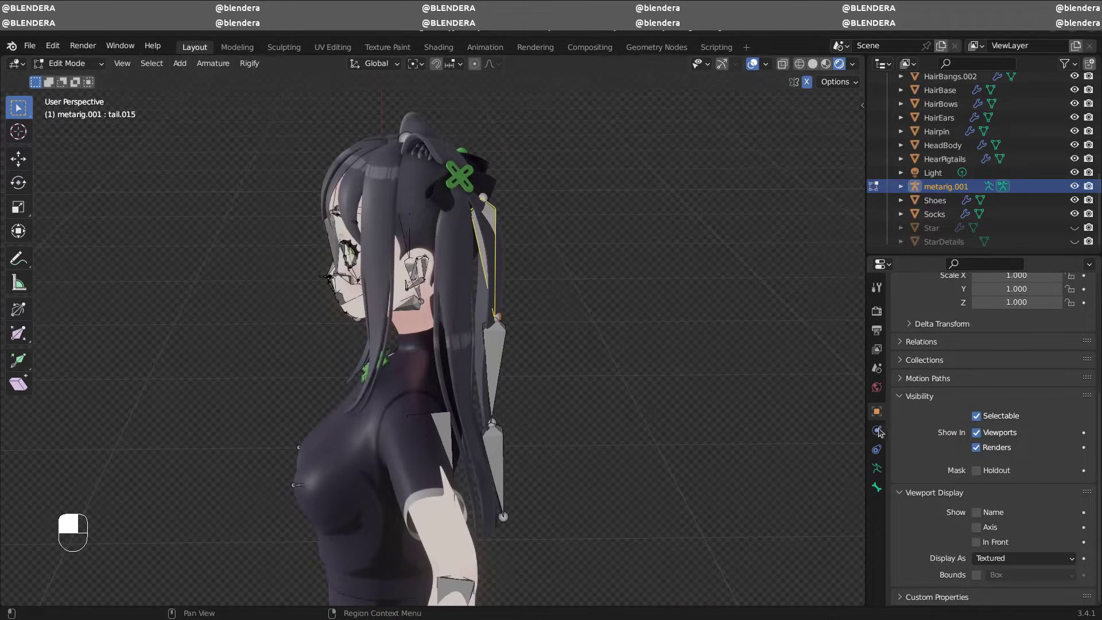
left_click(976, 543)
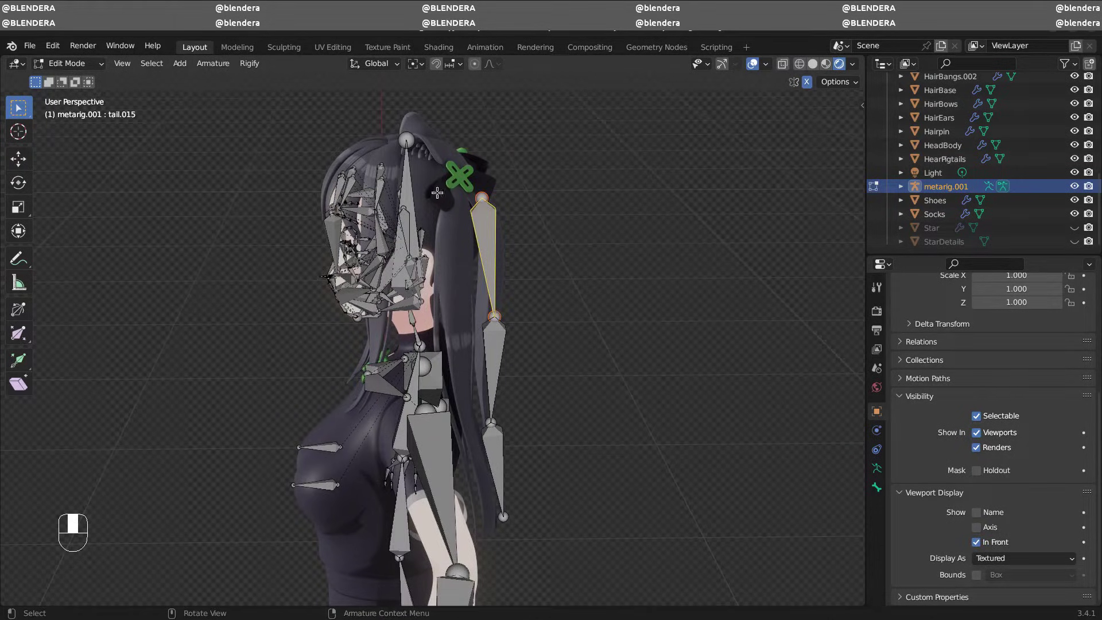
left_click(877, 469)
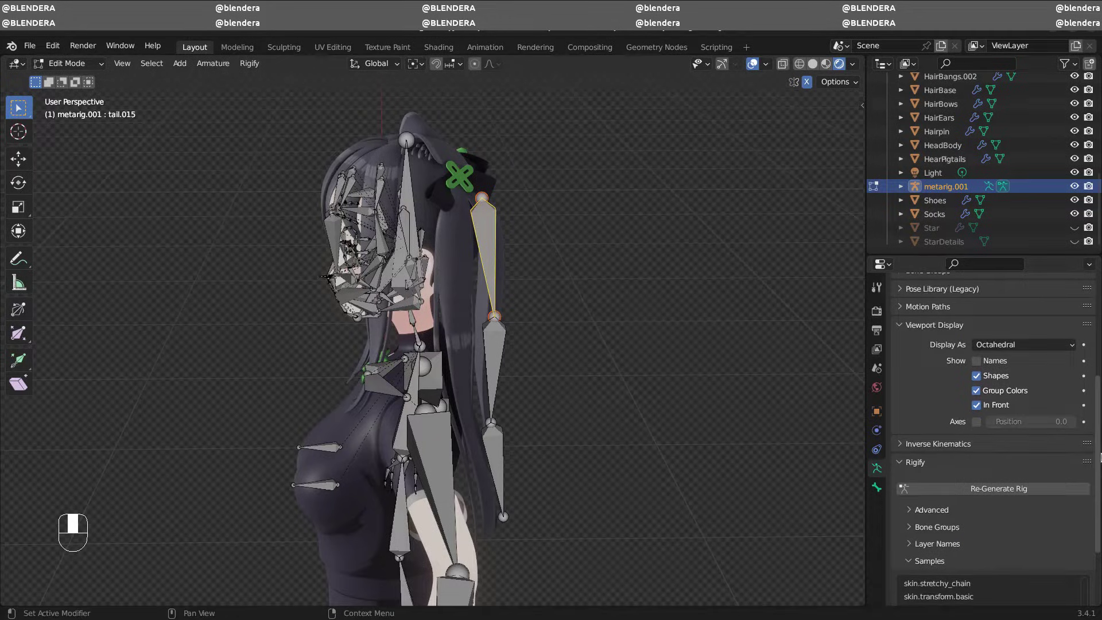
left_click_drag(1099, 457, 1099, 580)
scroll(894, 510, "down", 1, "ctrl")
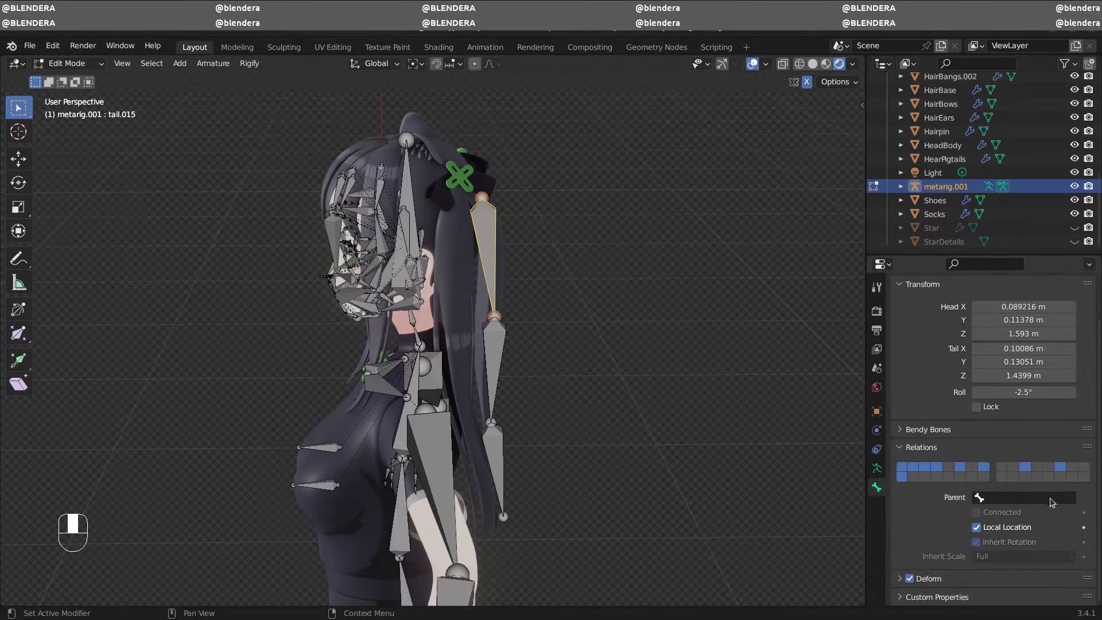
left_click(978, 498)
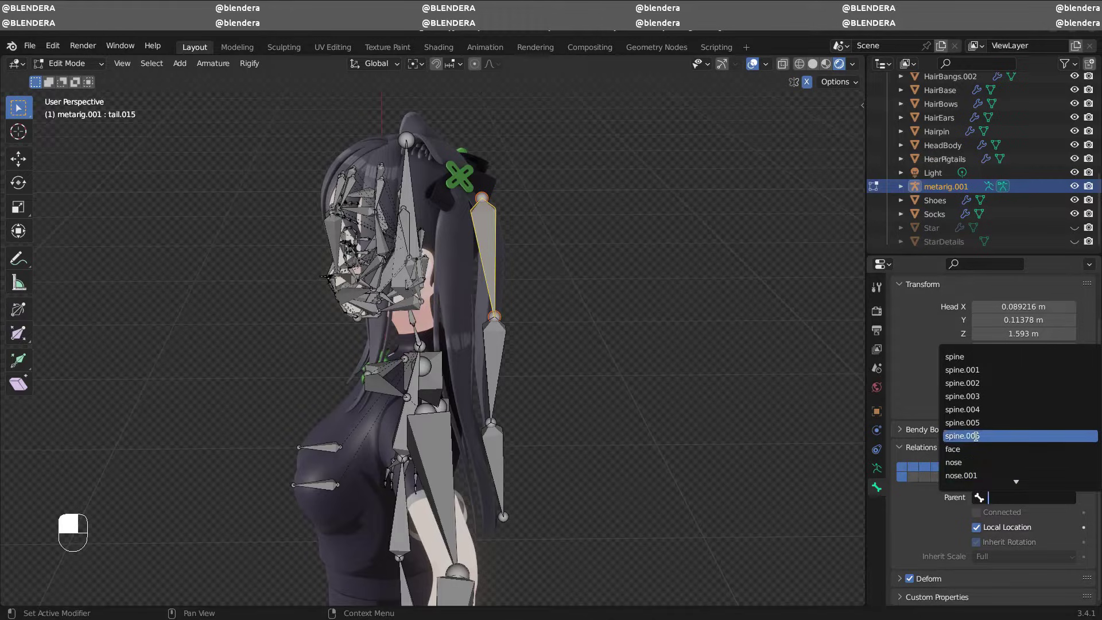
left_click(1010, 439)
left_click(404, 181)
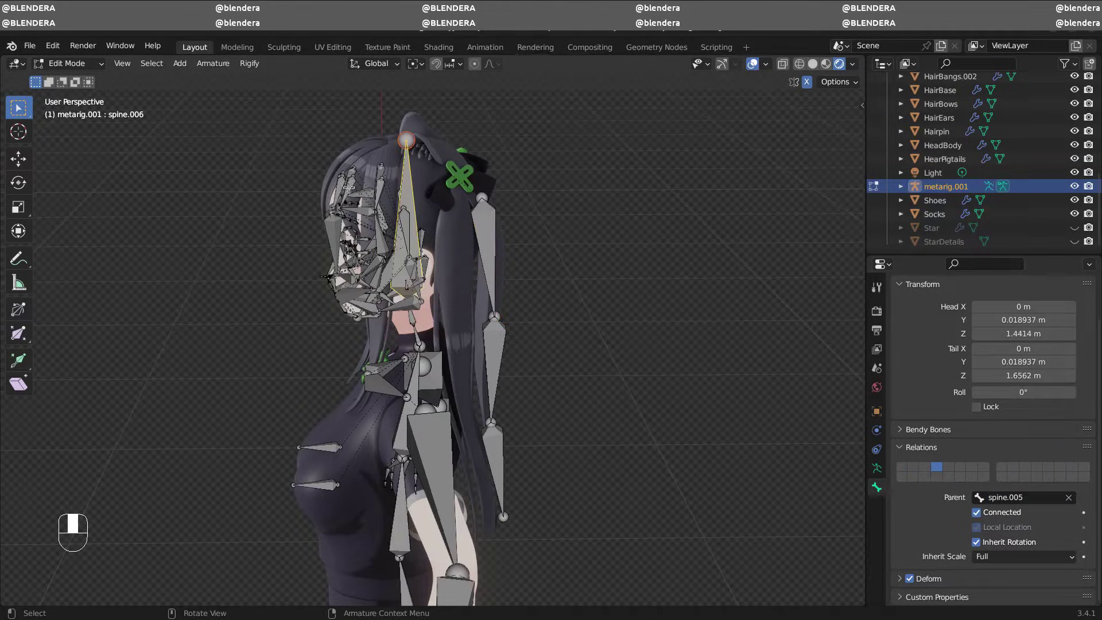
left_click(486, 226)
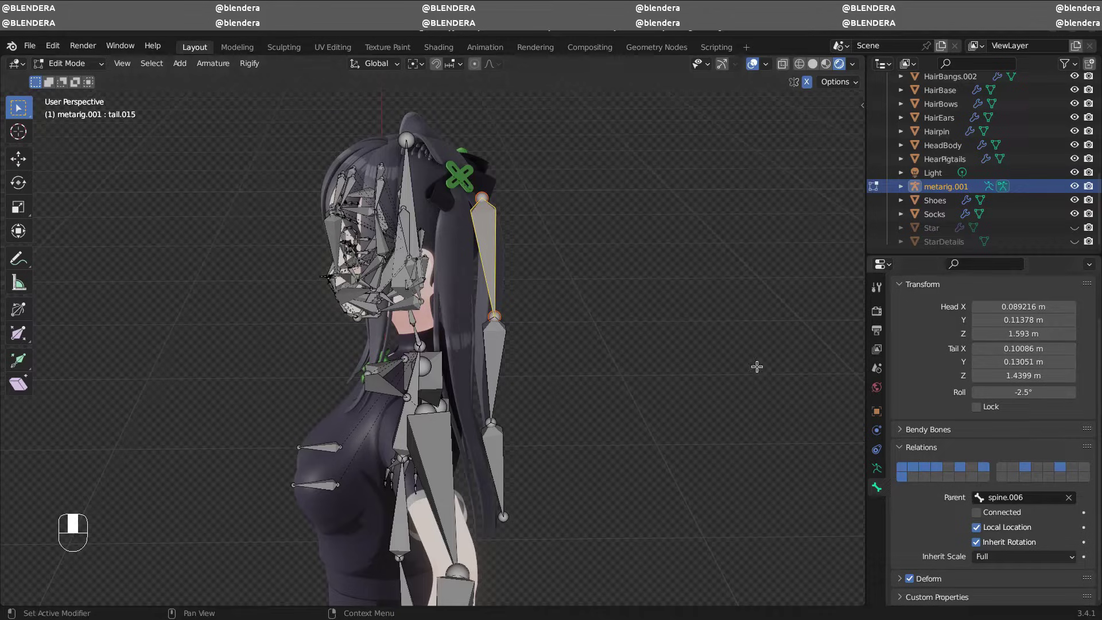
Select all three hair bones and batch-rename them to HairPonyTail
left_click(498, 366, "shift")
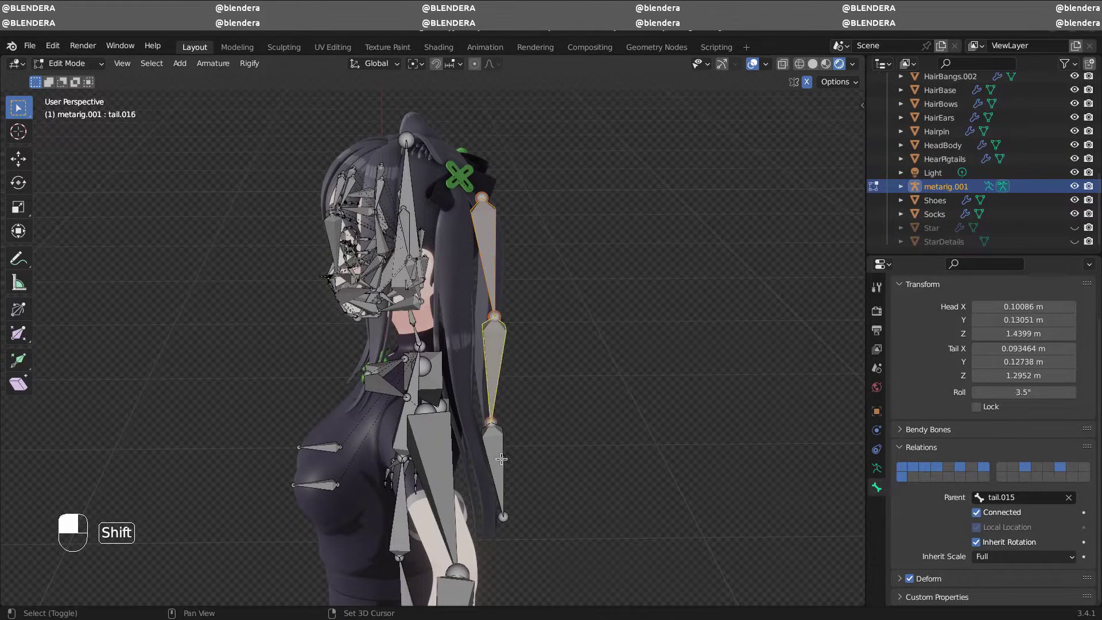
left_click(498, 459, "shift")
key("ctrl+F2")
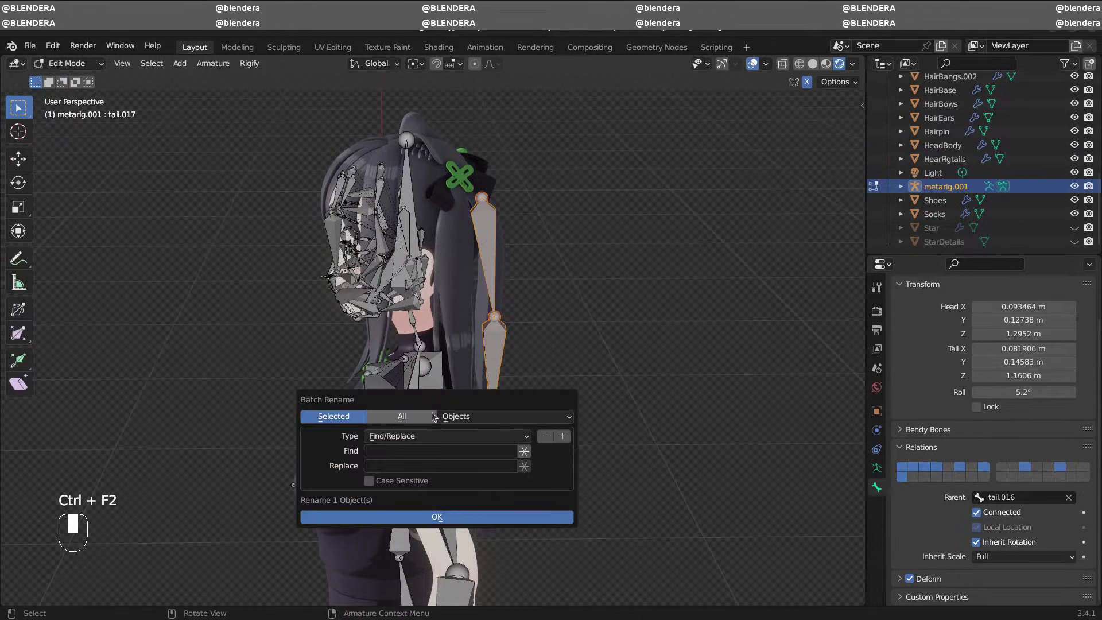
left_click(477, 418)
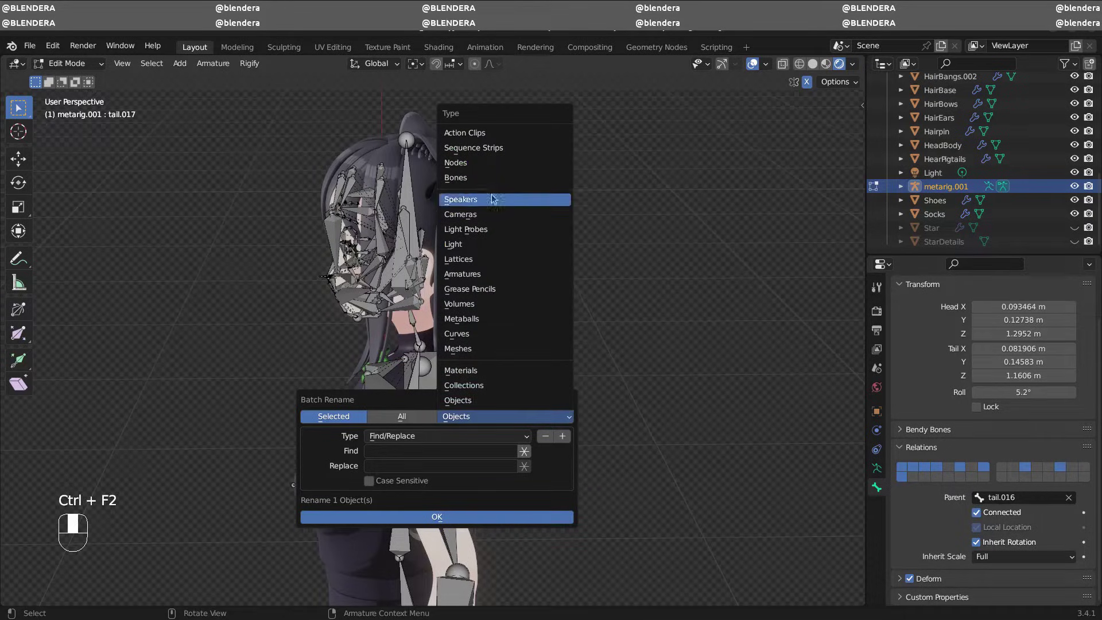
left_click(477, 179)
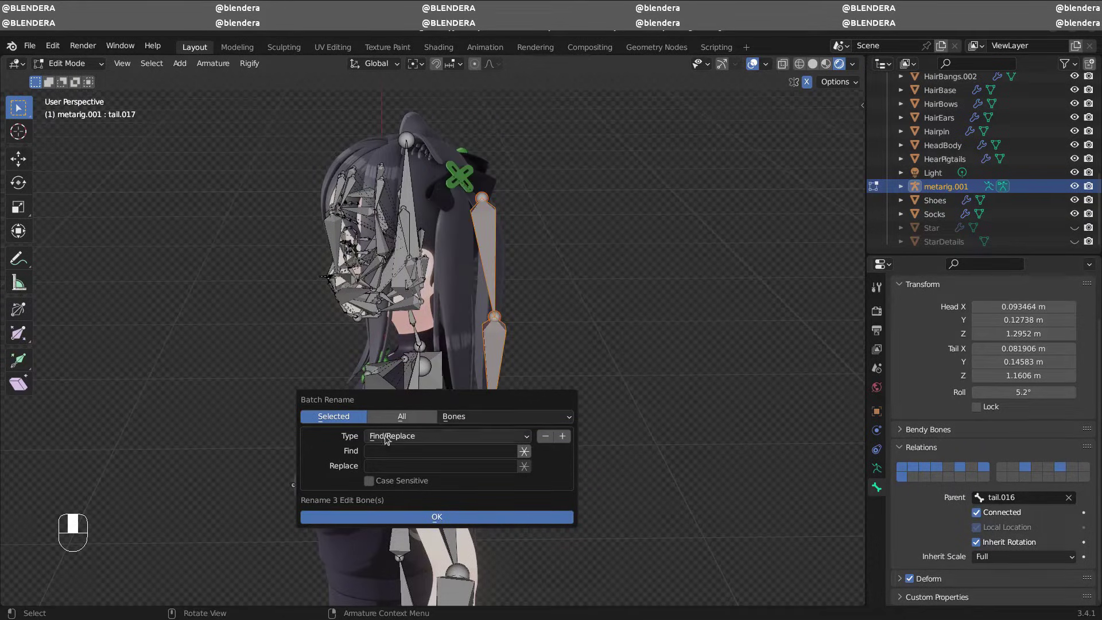
left_click(463, 436)
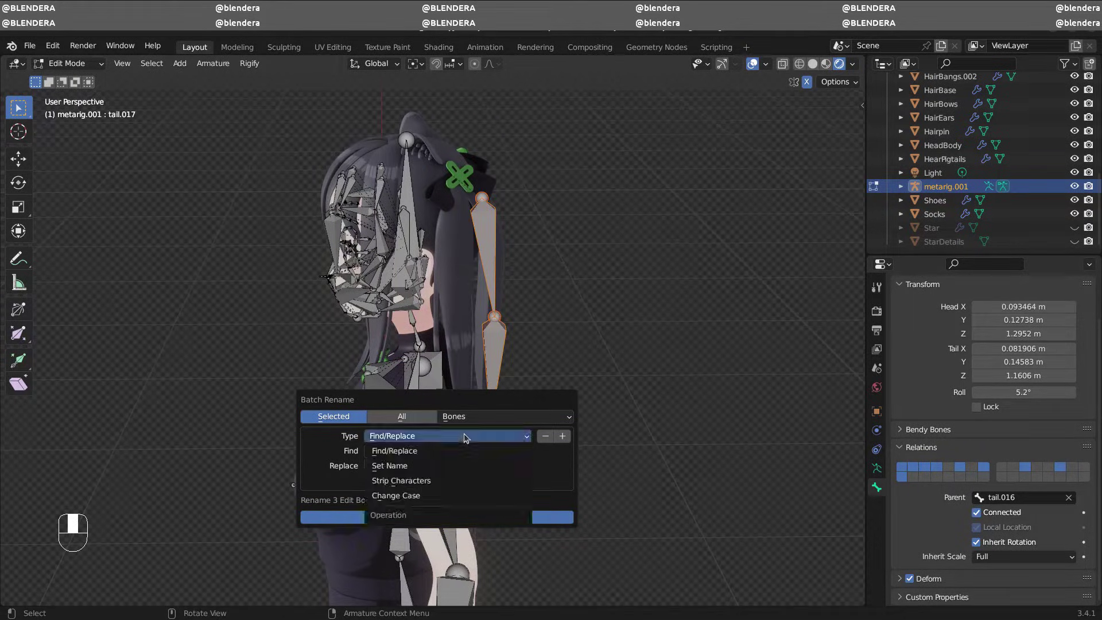
left_click(425, 470)
left_click(414, 467)
type("HairPonyTail")
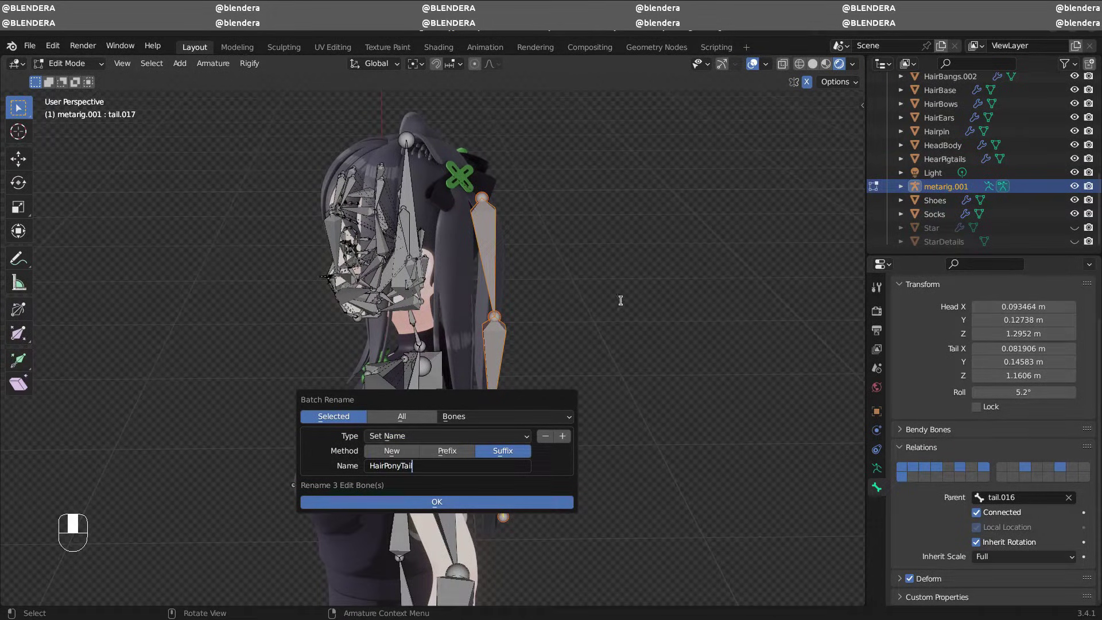
left_click(452, 504)
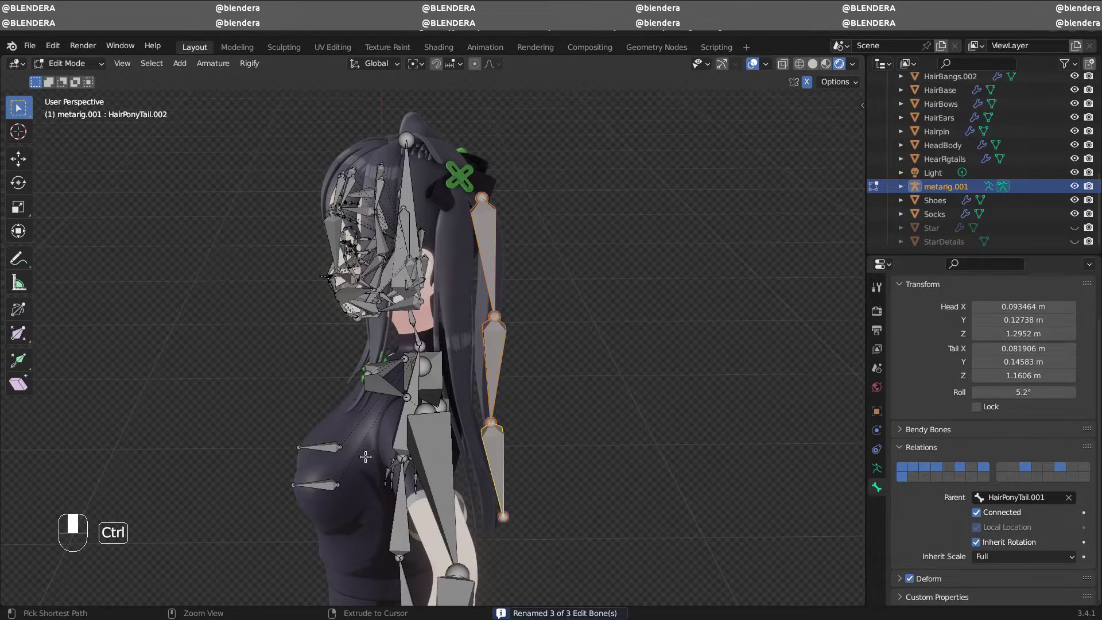
Batch-add a .L suffix to the three HairPonyTail bones
key("ctrl+F2")
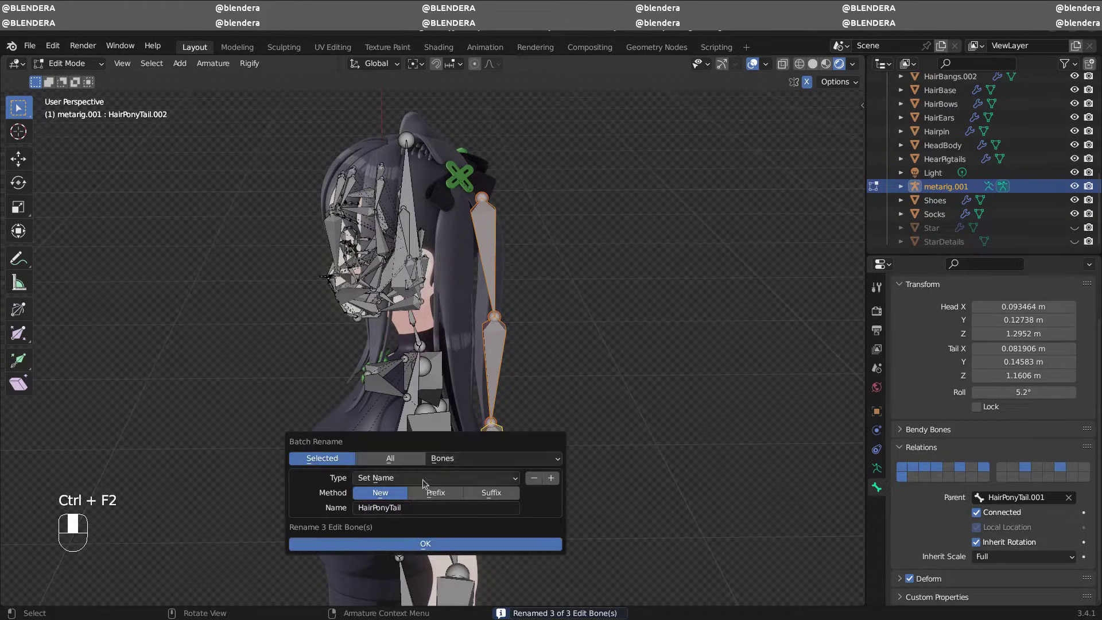
left_click(491, 493)
left_click(438, 508)
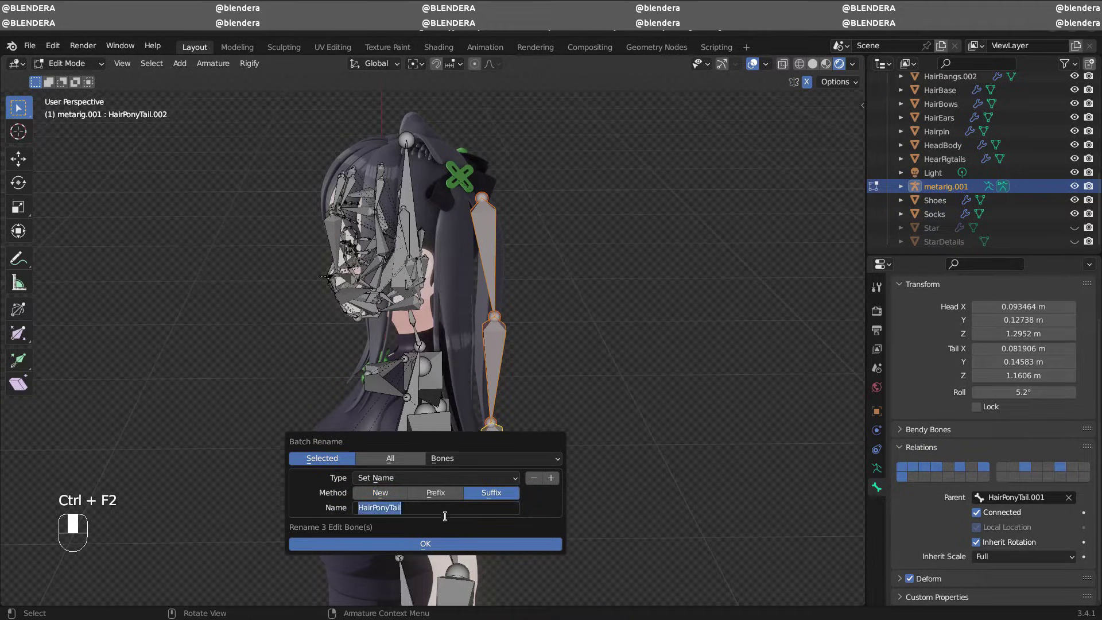
type(".L")
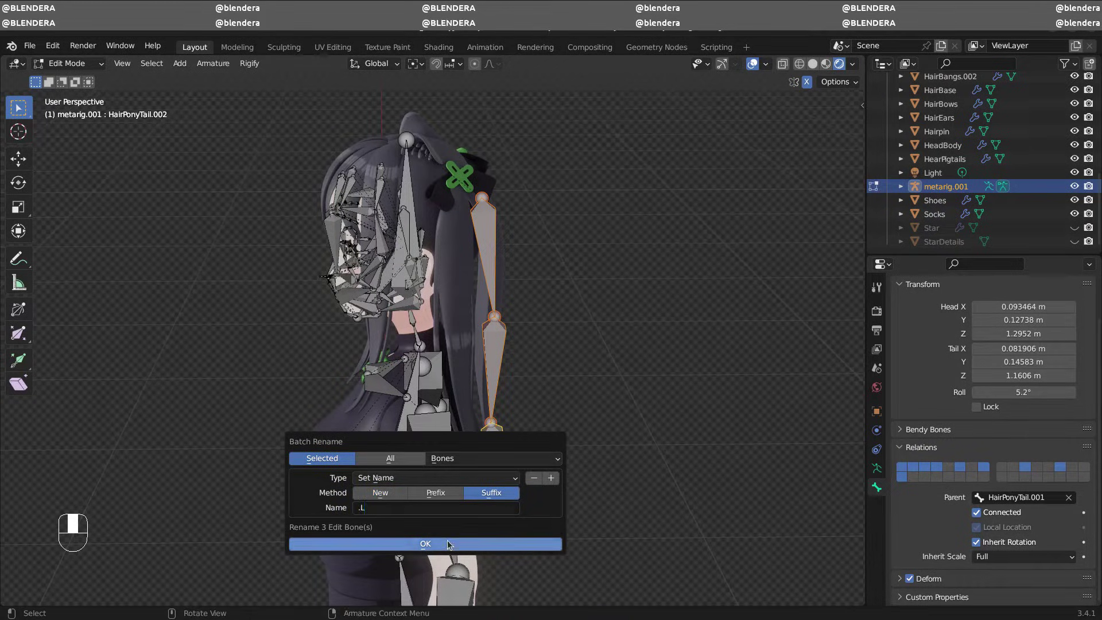
left_click(447, 543)
middle_click_drag(539, 374, 471, 327)
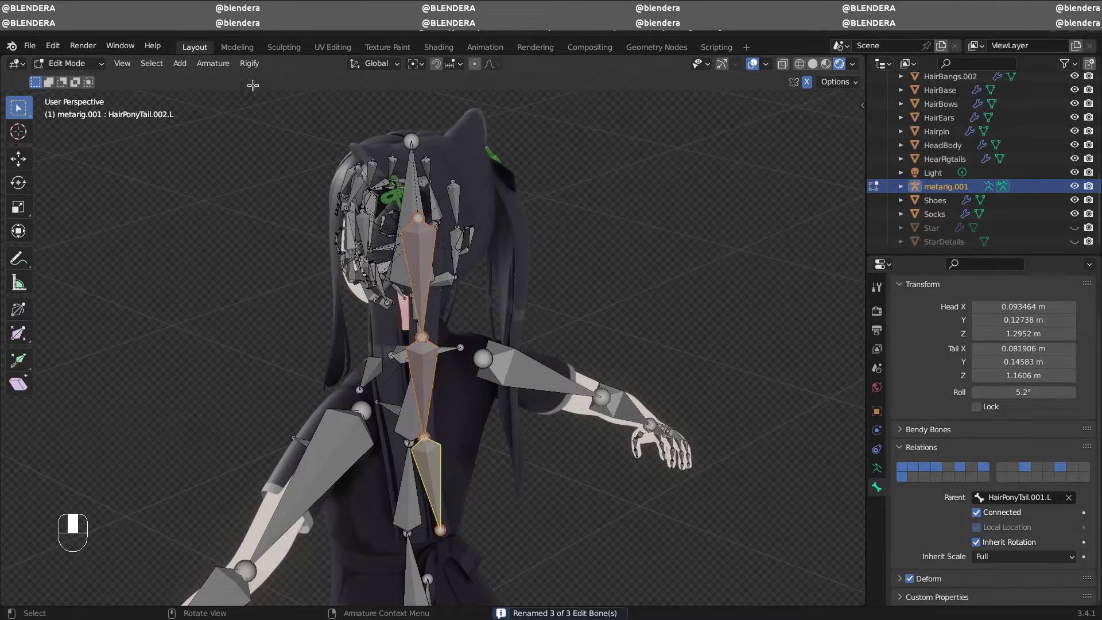
Symmetrize the ponytail bones and select the three mirrored .R bones
left_click(215, 64)
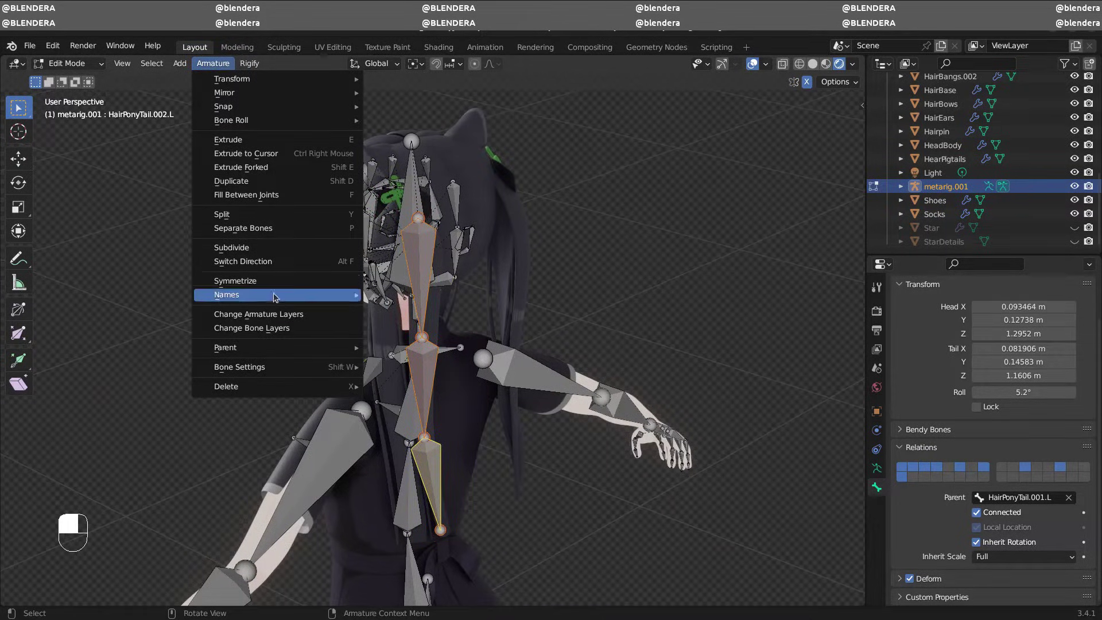
left_click(235, 281)
middle_click_drag(482, 253, 522, 235)
left_click(528, 240)
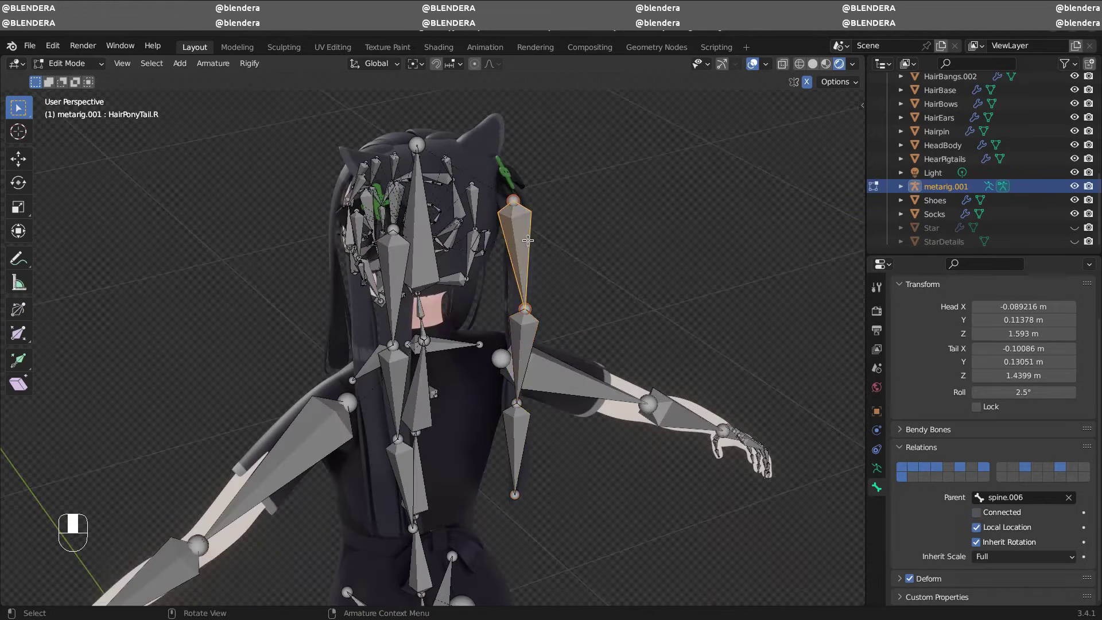
left_click(531, 326)
left_click(520, 431)
Inspect the mirrored chain from several angles and reveal the hidden hair bones
middle_click_drag(520, 431, 550, 332)
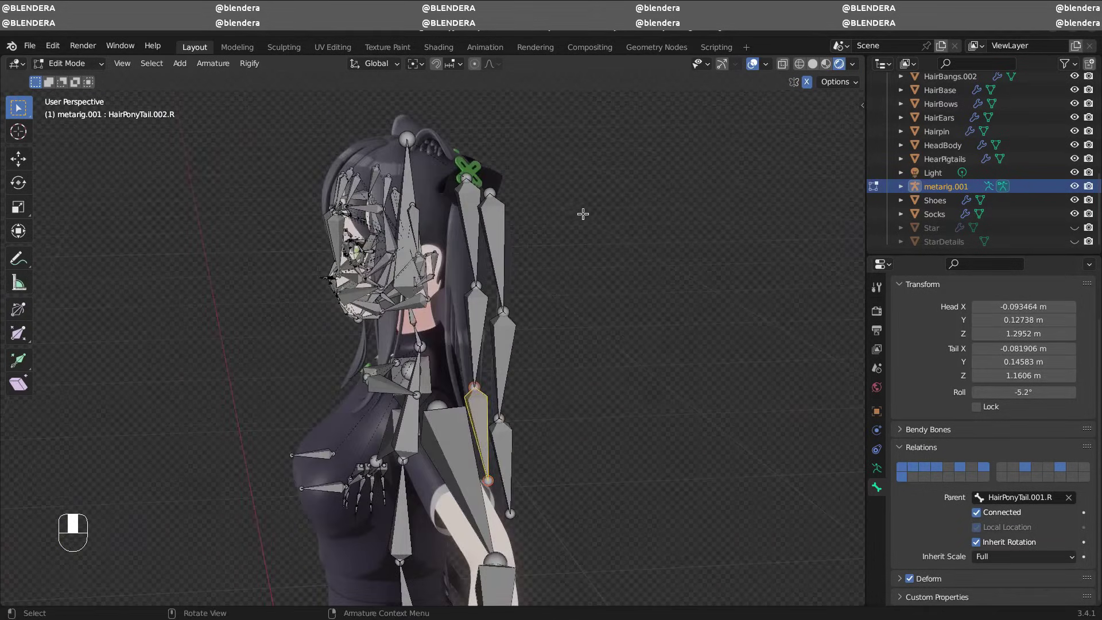
middle_click_drag(582, 213, 534, 282)
middle_click_drag(597, 330, 770, 268)
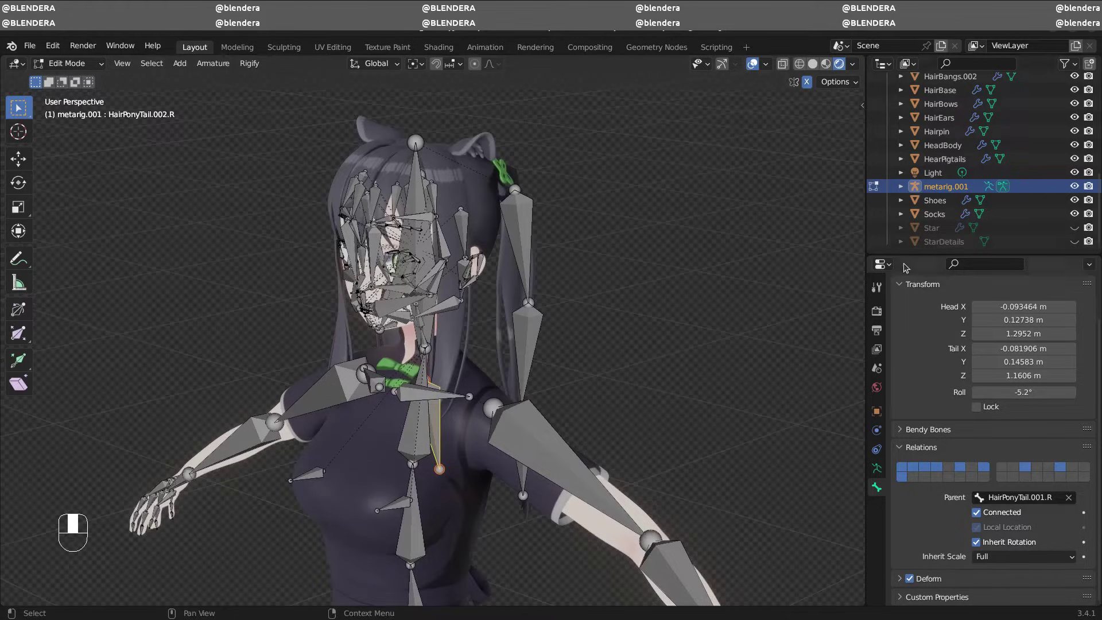
middle_click_drag(706, 300, 679, 305)
key("alt+h")
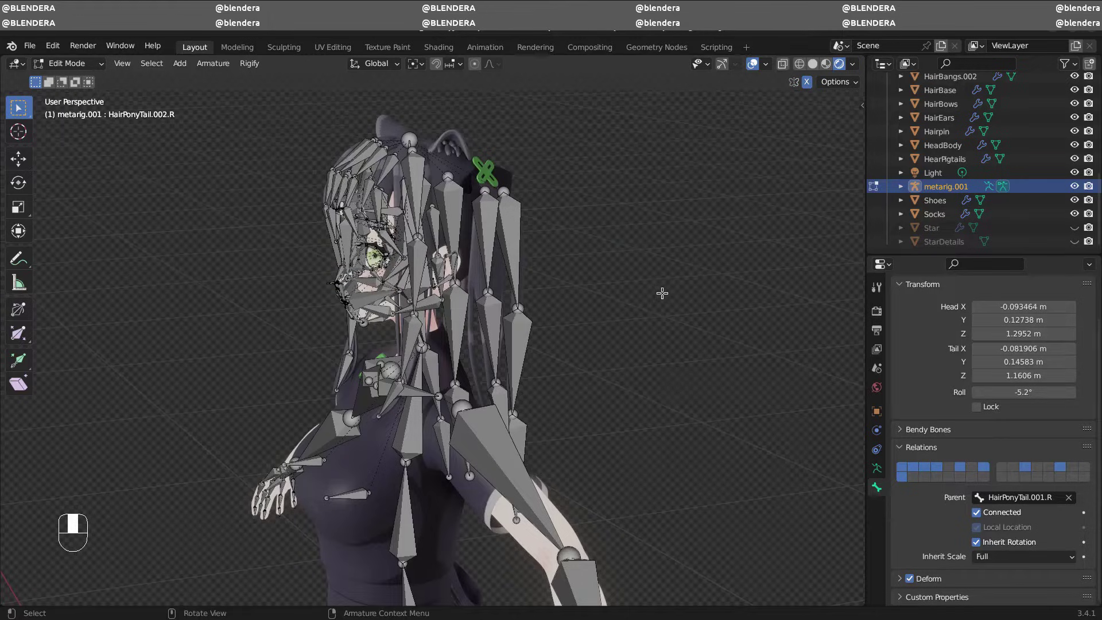
key("ctrl")
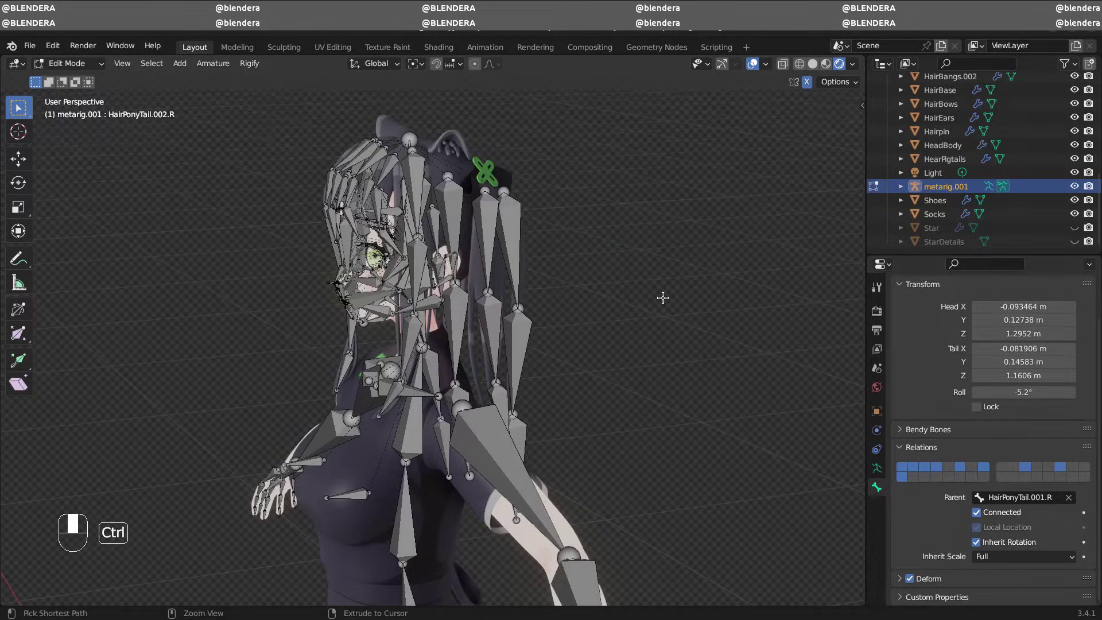
key("ctrl")
middle_click_drag(672, 321, 645, 366)
Return the metarig to Object Mode and run Rigify Re-Generate Rig to update rig.001 with the ponytail bones
scroll(645, 367, "up", 5)
key("Tab")
left_click(874, 407)
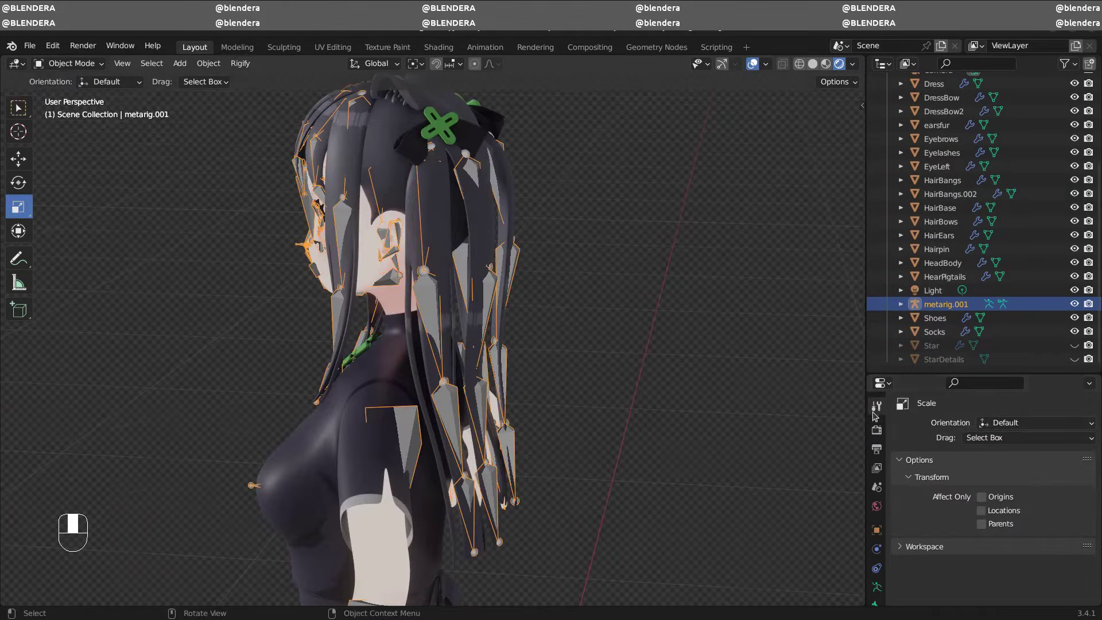
left_click_drag(925, 372, 925, 256)
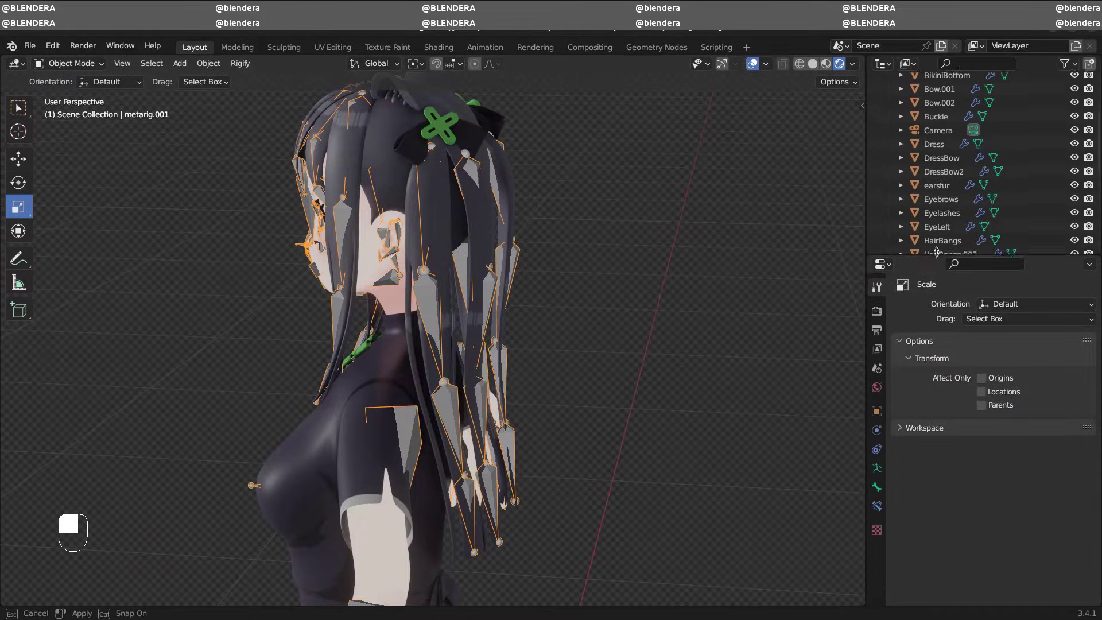
left_click(876, 469)
scroll(1053, 543, "down", 5)
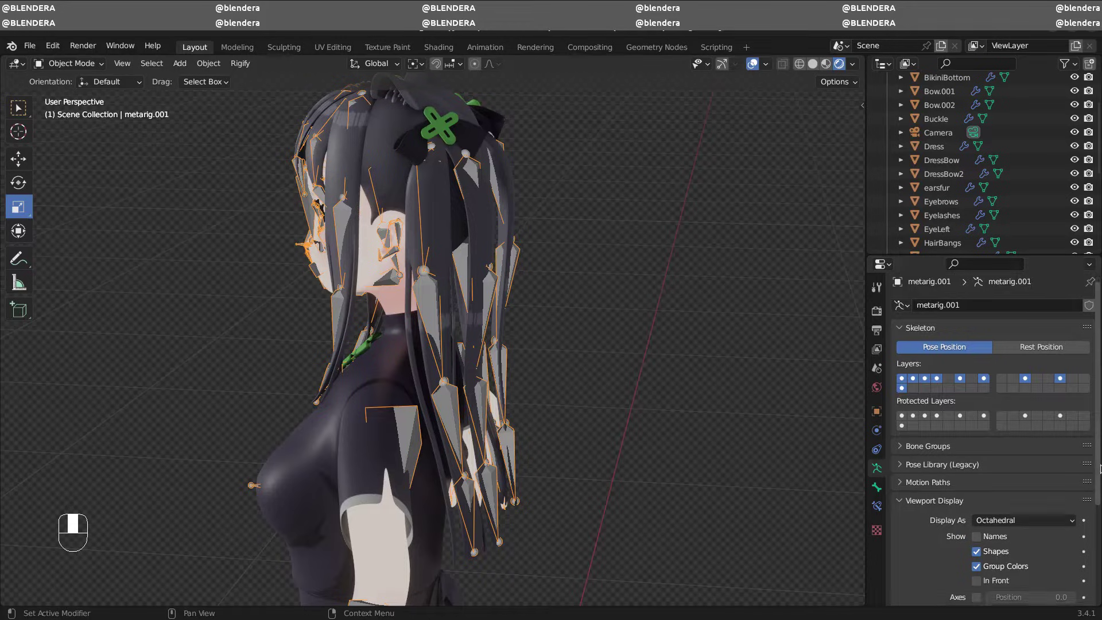
left_click(1012, 524)
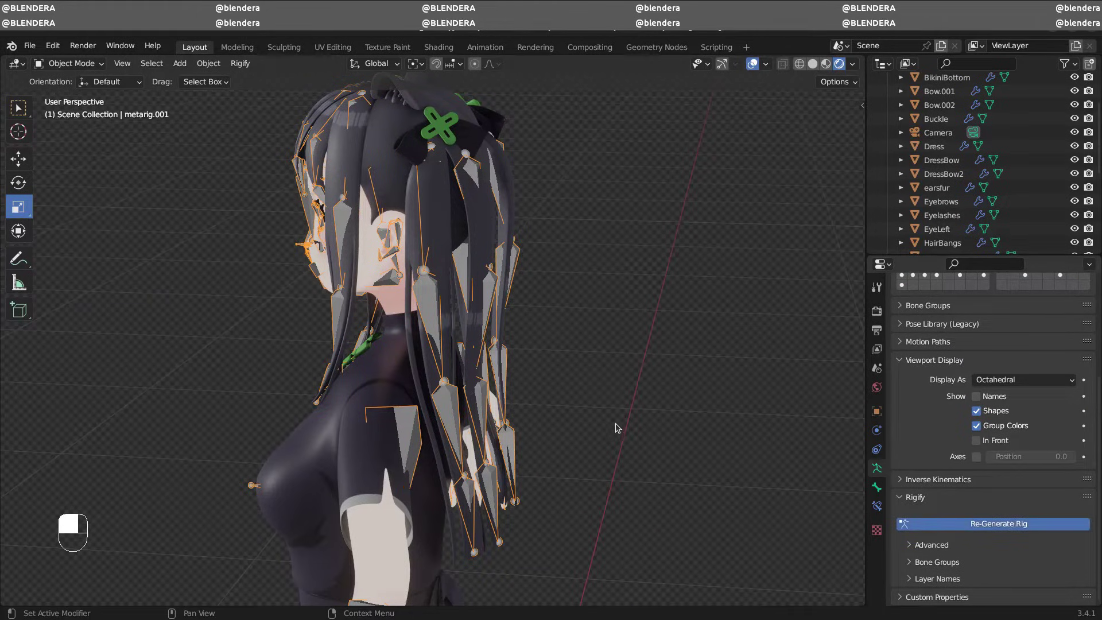
middle_click_drag(620, 317, 628, 359, "shift")
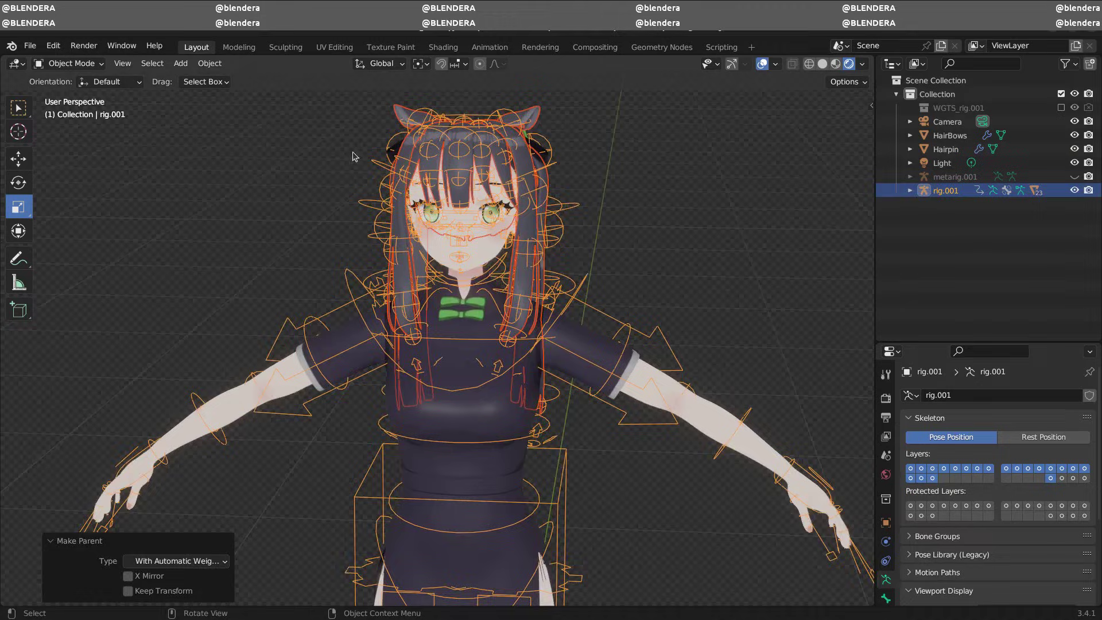
left_click(316, 131)
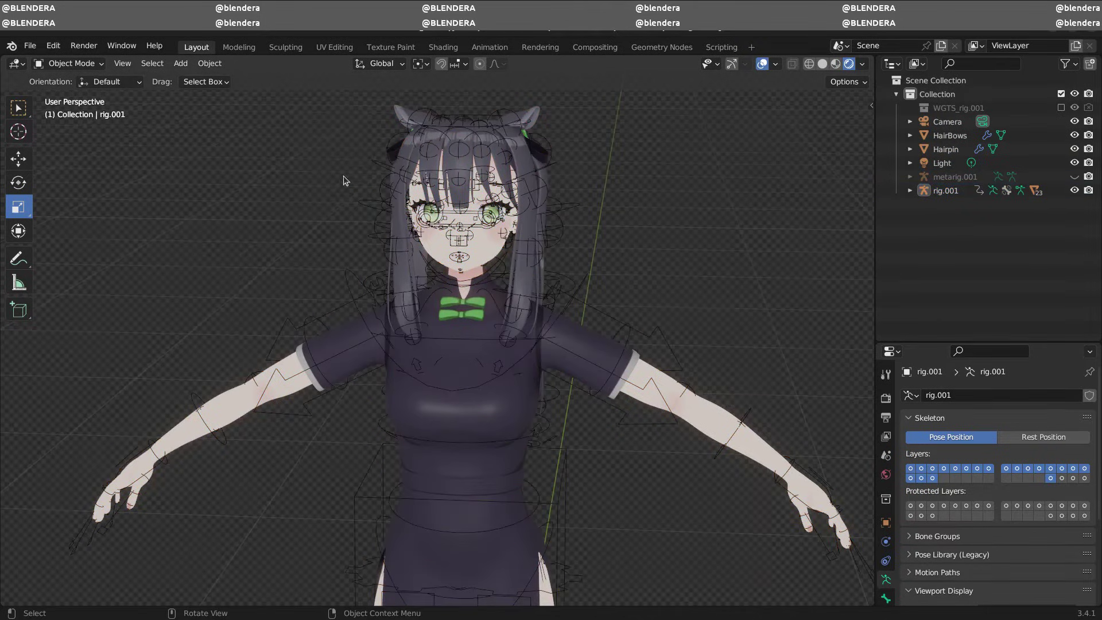
Select the generated rig.001 and switch it into Pose Mode
key("ctrl+z")
left_click(69, 63)
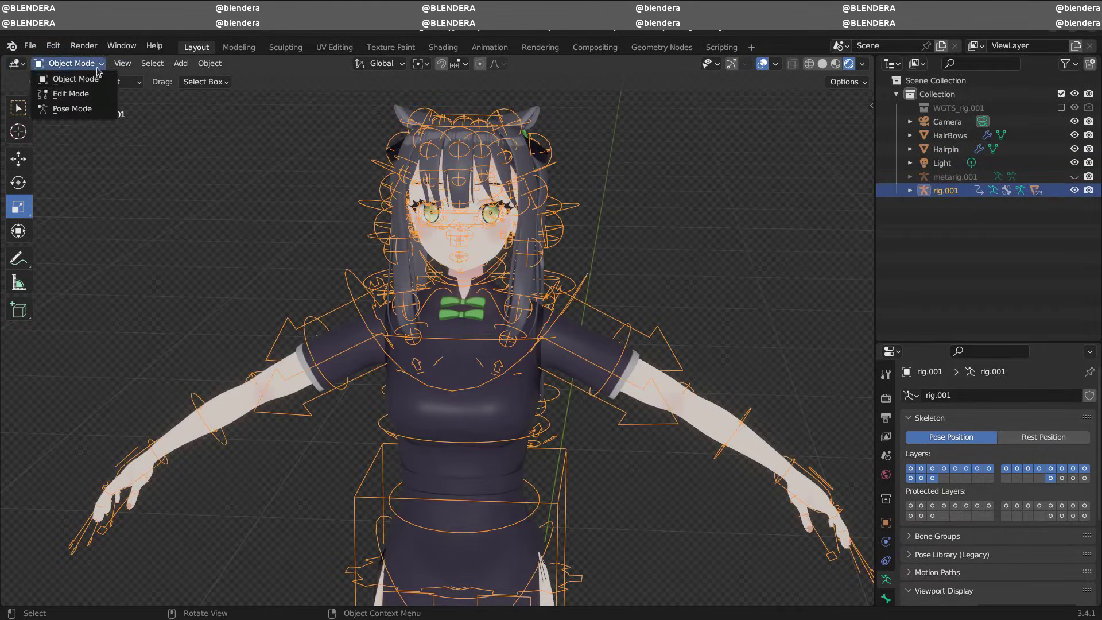
left_click(89, 110)
middle_click_drag(607, 225, 571, 278)
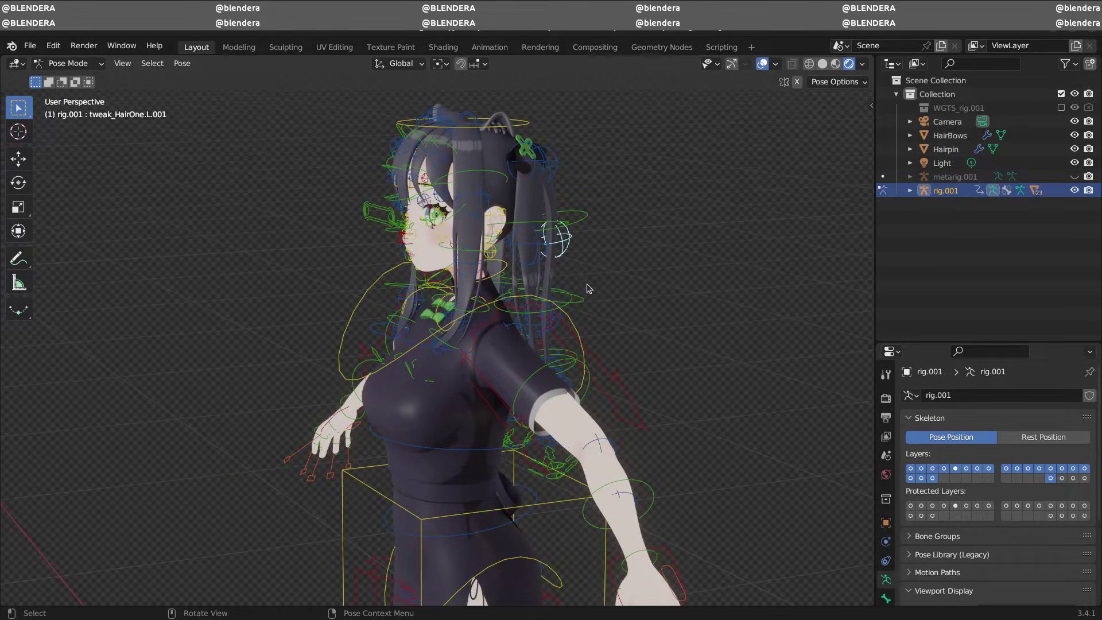
Move a hair control and a front hair control to check the hair deforms
key("g")
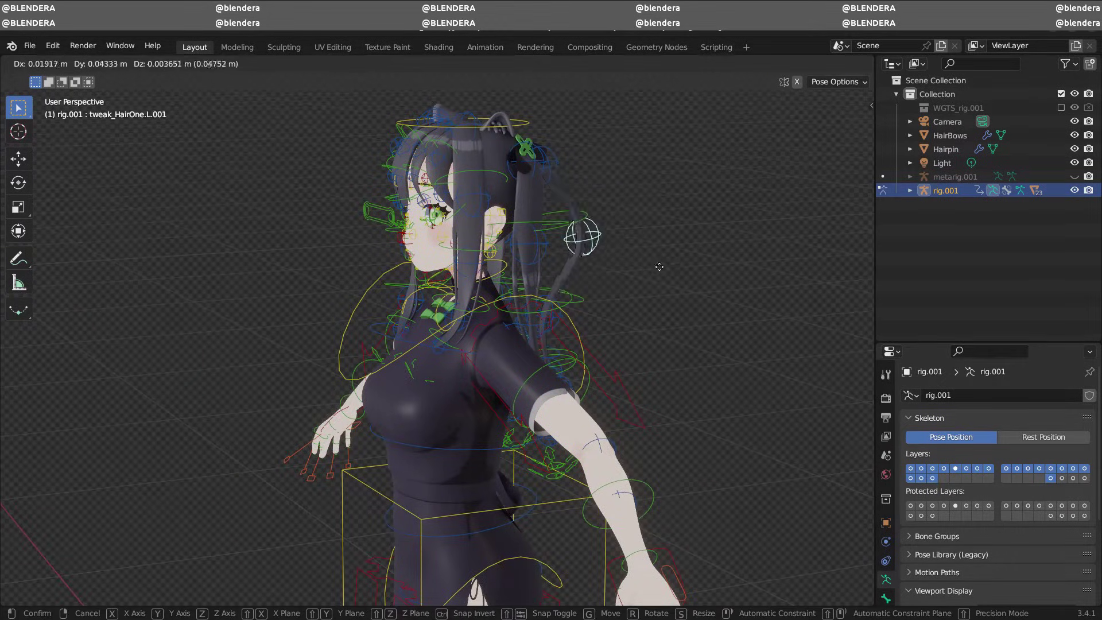
left_click(588, 270)
middle_click_drag(589, 270, 504, 339)
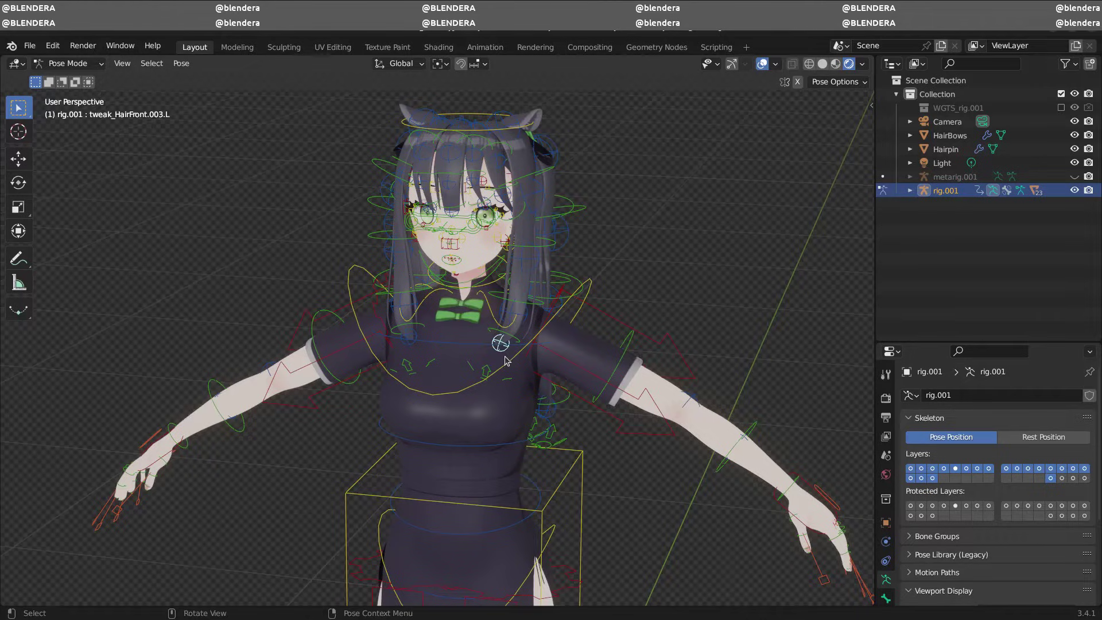
key("g")
left_click(520, 330)
left_click(523, 333)
Move a ponytail control, then start moving the right ponytail tweak control, viewed from the side
middle_click_drag(520, 330, 537, 448)
key("g")
left_click(620, 428)
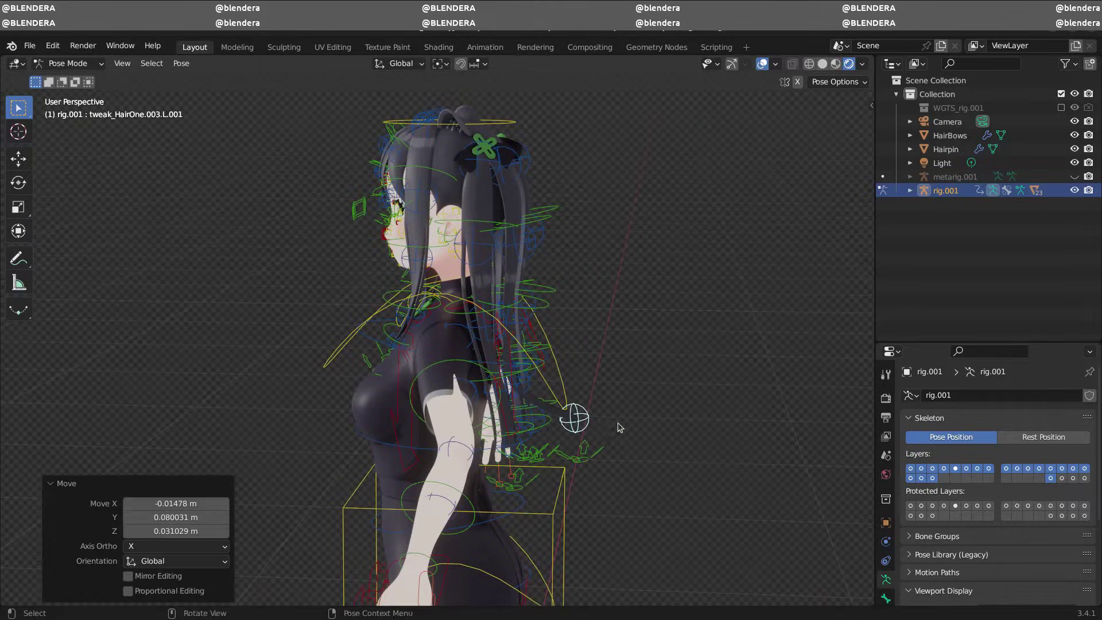
left_click(534, 330)
key("g")
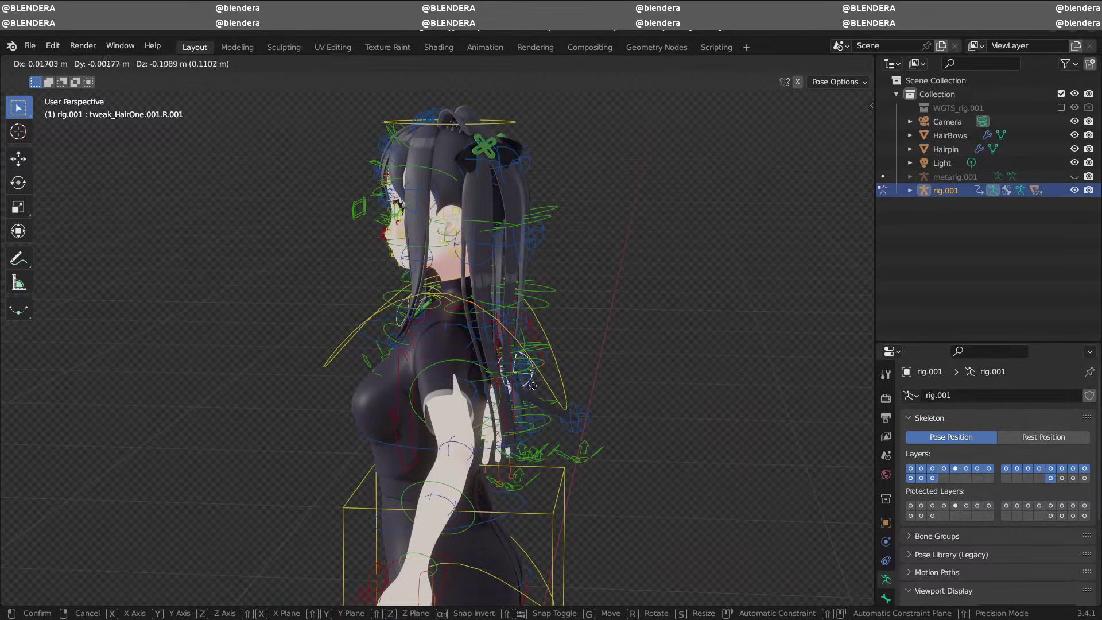